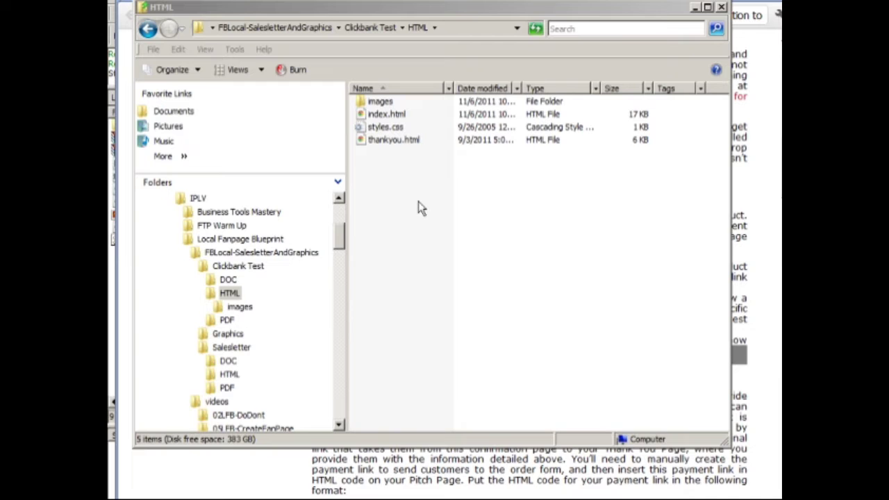
Step: Create a new text document in the HTML folder and rename it thanks232343.html, accepting the extension change
drag(467, 7, 382, 13)
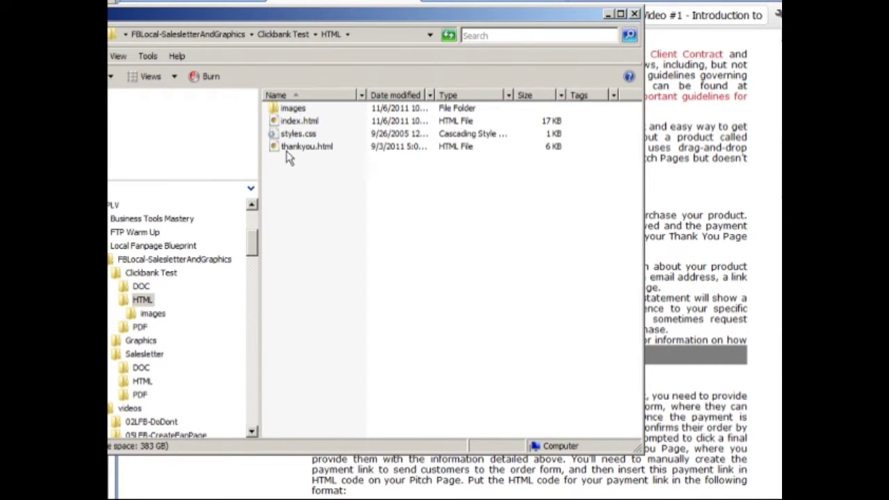
right_click(275, 175)
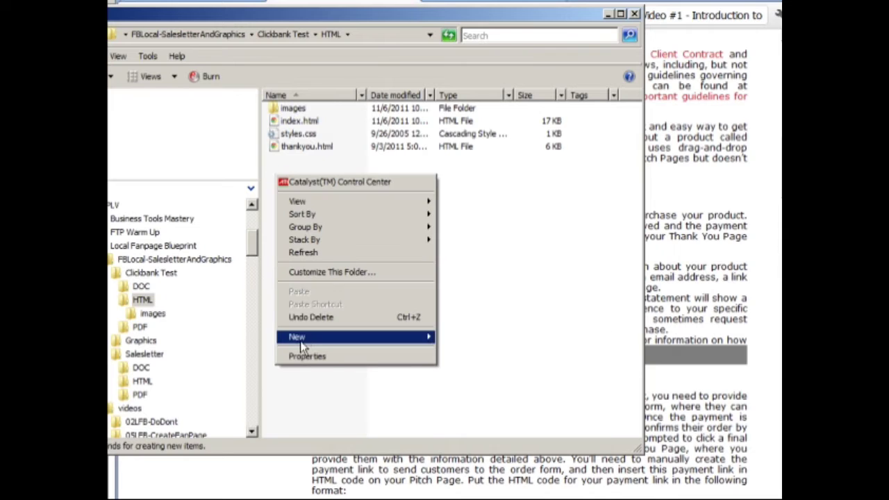
click(300, 337)
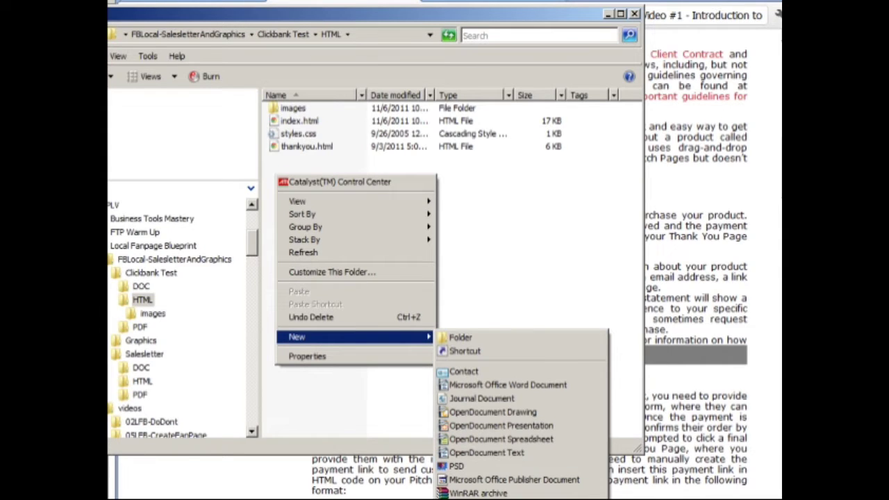
click(475, 499)
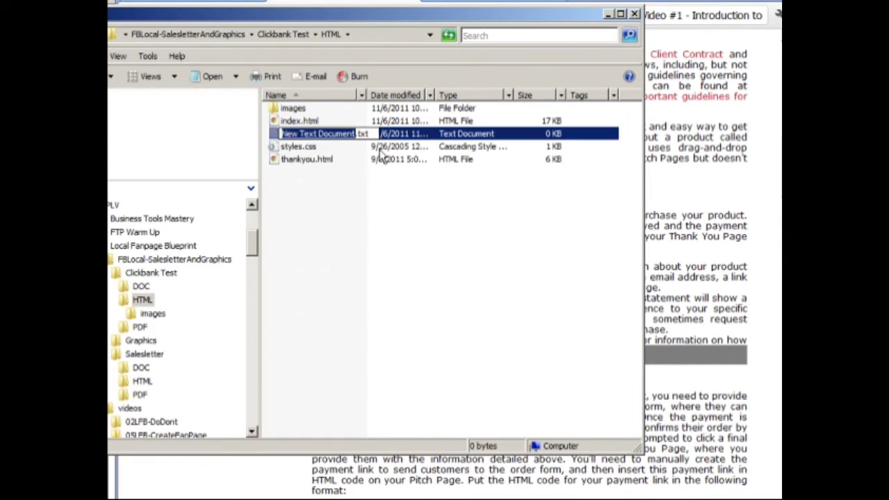
drag(374, 135, 251, 132)
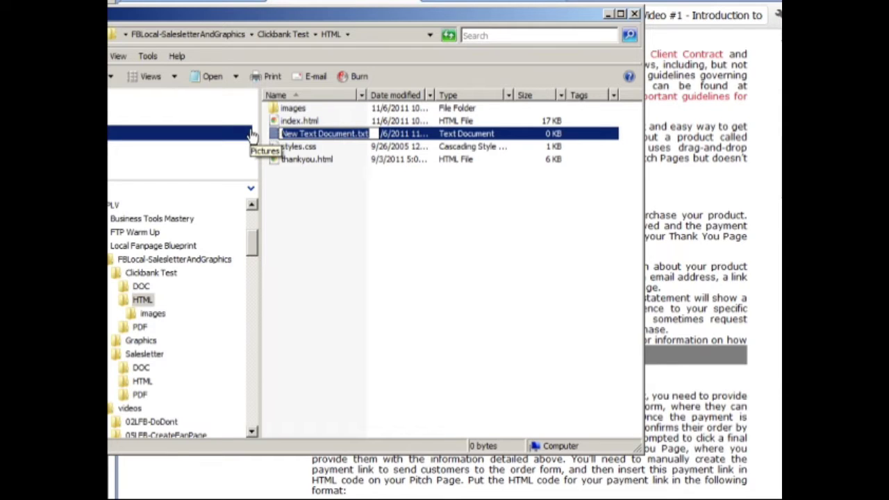
text(thanks232343)
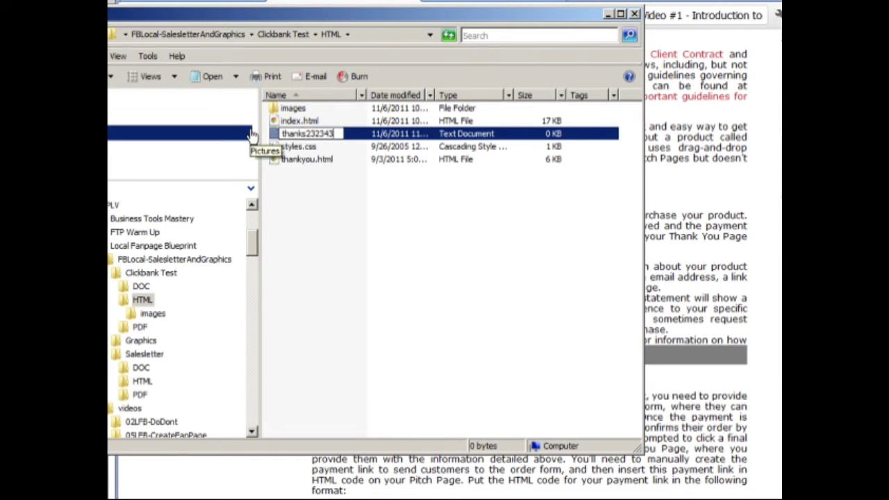
text(.html)
key(Return)
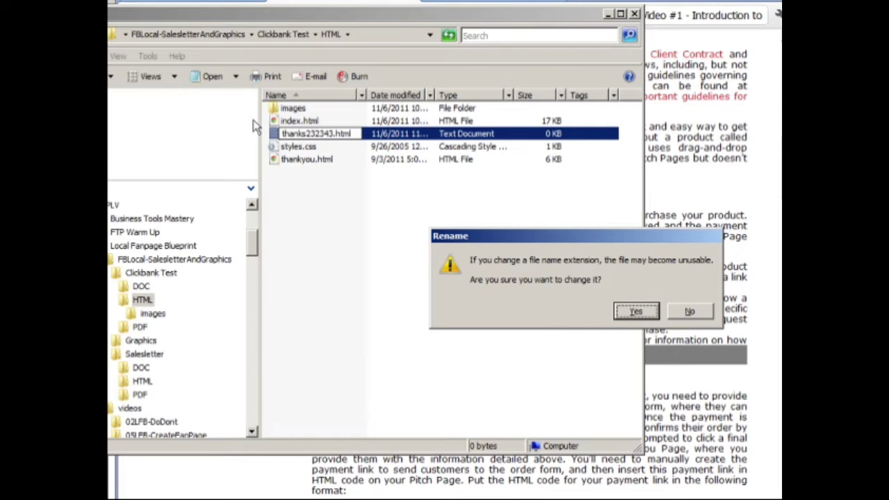
click(639, 312)
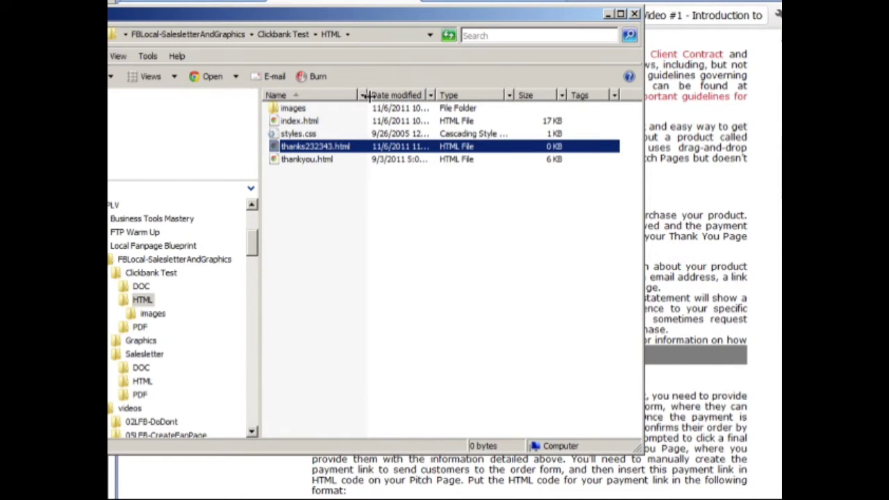
Step: Widen the file name column and open thanks232343.html in KompoZer for editing
drag(362, 94, 400, 94)
right_click(274, 149)
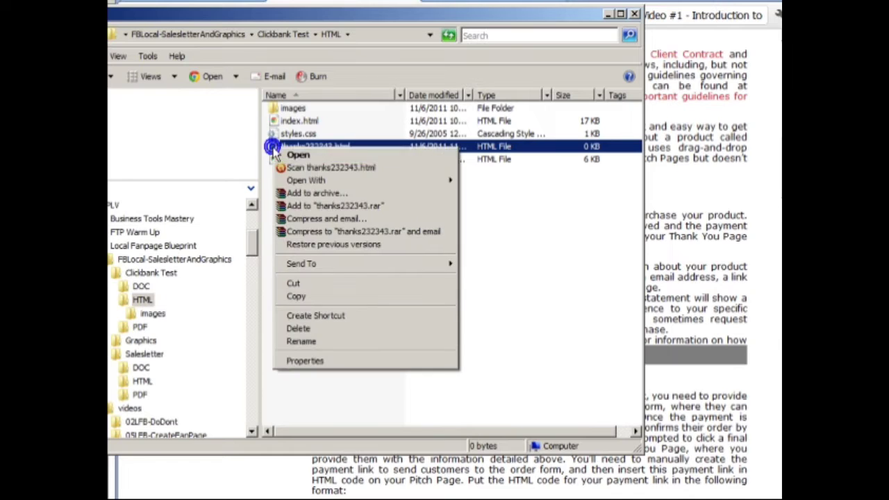
mouse_move(285, 183)
click(490, 182)
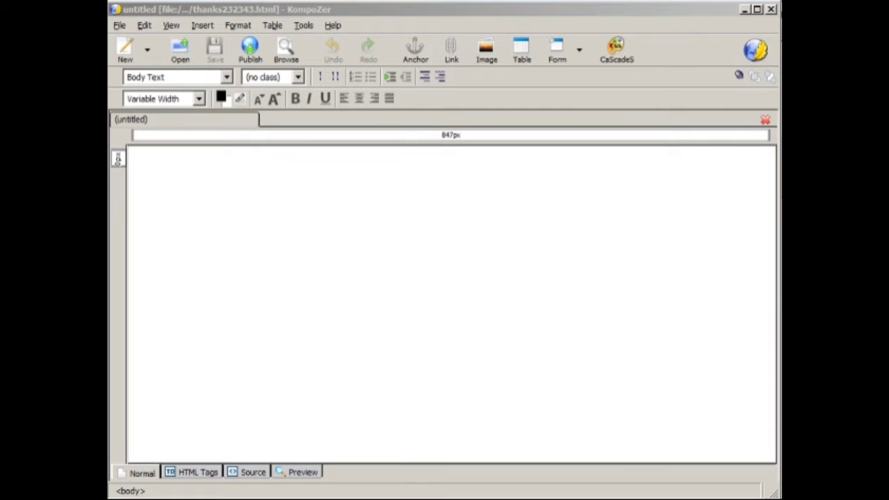
Step: Enter the line "Contact Information:: Email, Phone, Helpdesk." at the top of the blank page and start a new line
click(471, 370)
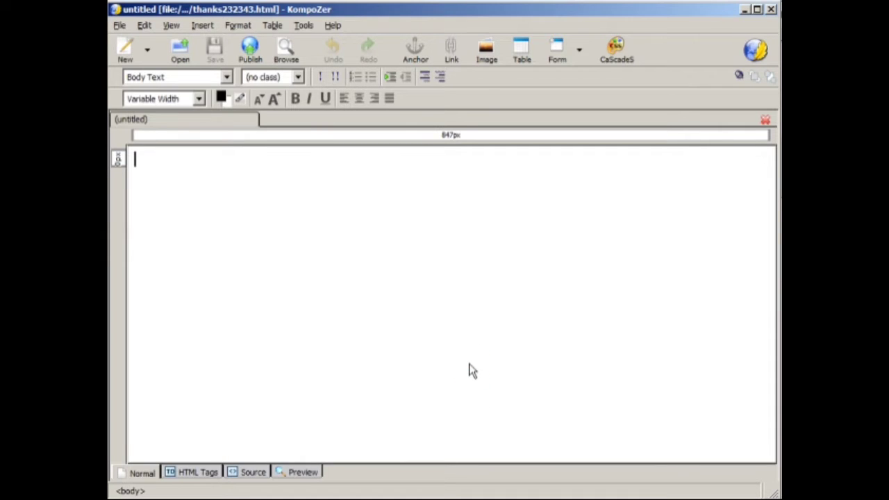
text(Conta)
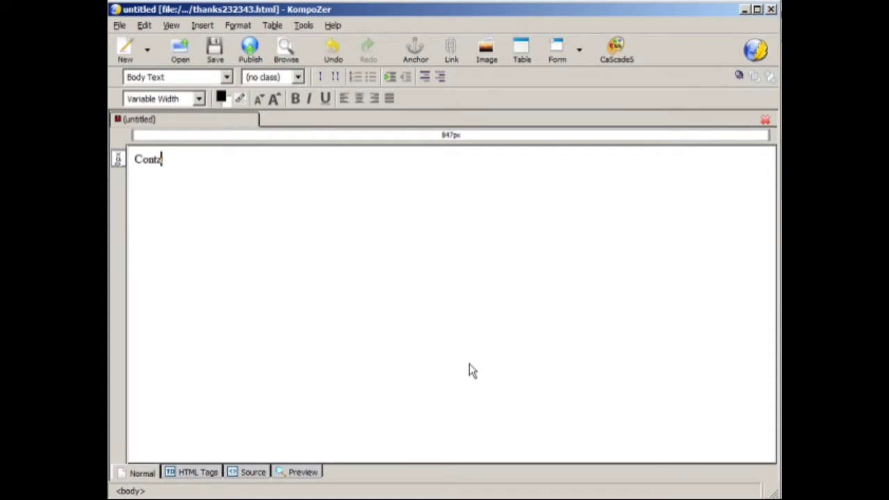
text(ct Information)
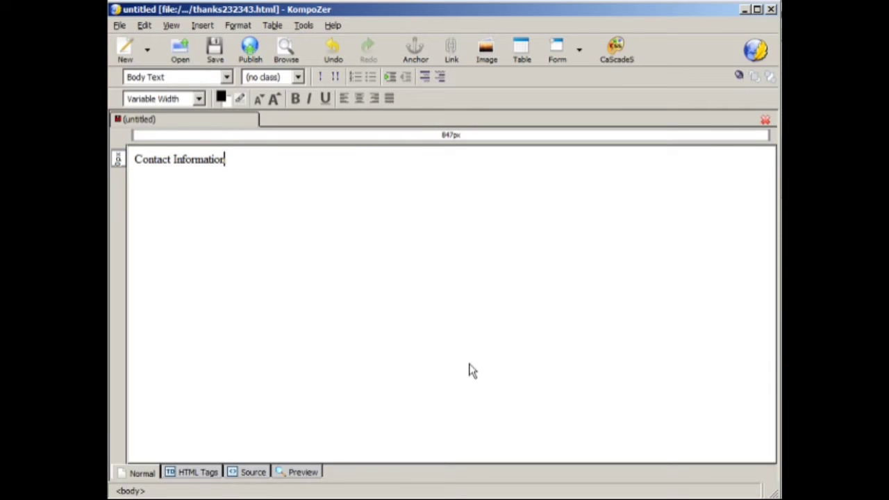
text(:: Email, Phone)
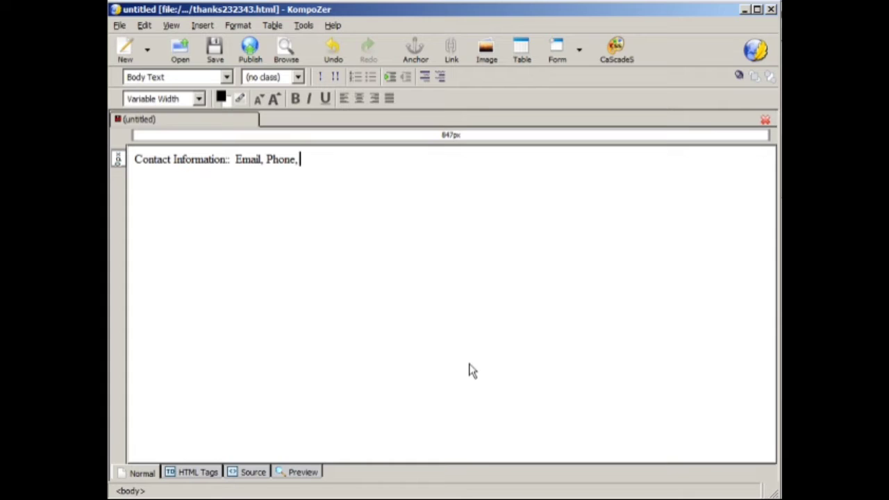
text(, Helpdesk.)
key(Return)
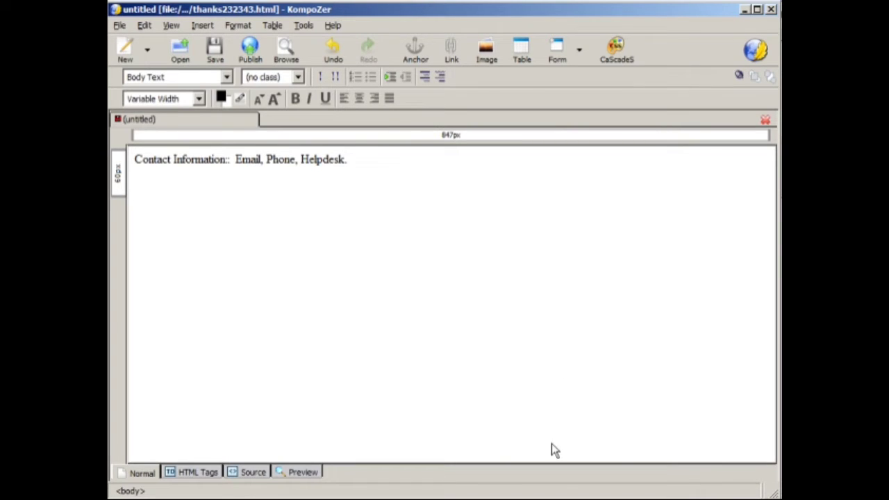
Step: Paste the ClickBank charge statement and the "How to download the files" line, and capitalize "Card" in the statement
text(Your Credit card or bank statement will show a charge by ClickBank or CLKBANK*COM How to download the files)
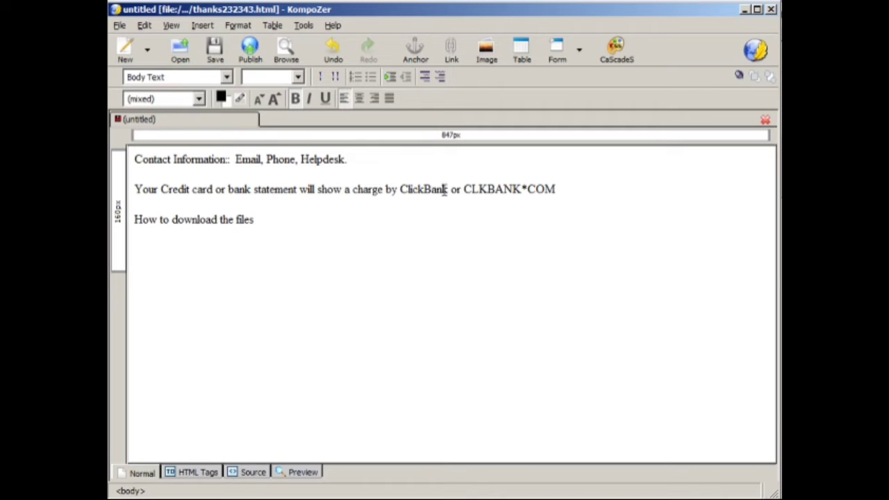
click(559, 194)
click(298, 222)
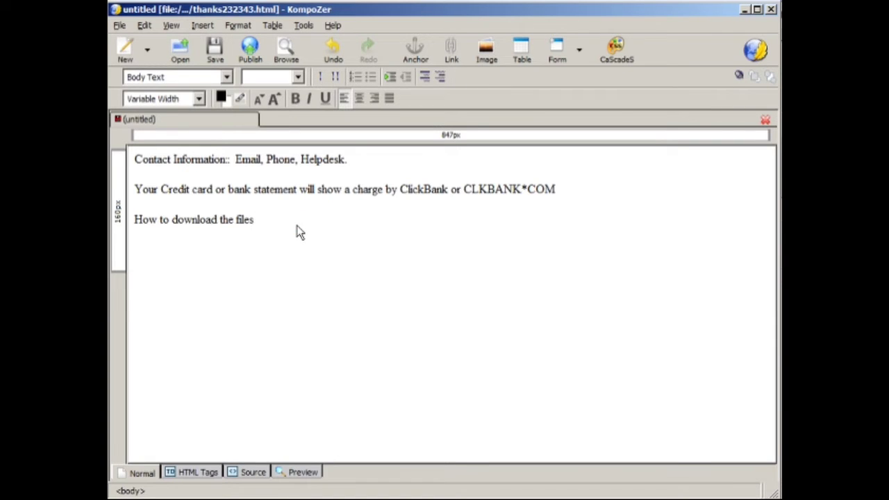
click(573, 189)
click(413, 222)
drag(197, 190, 192, 190)
text(C)
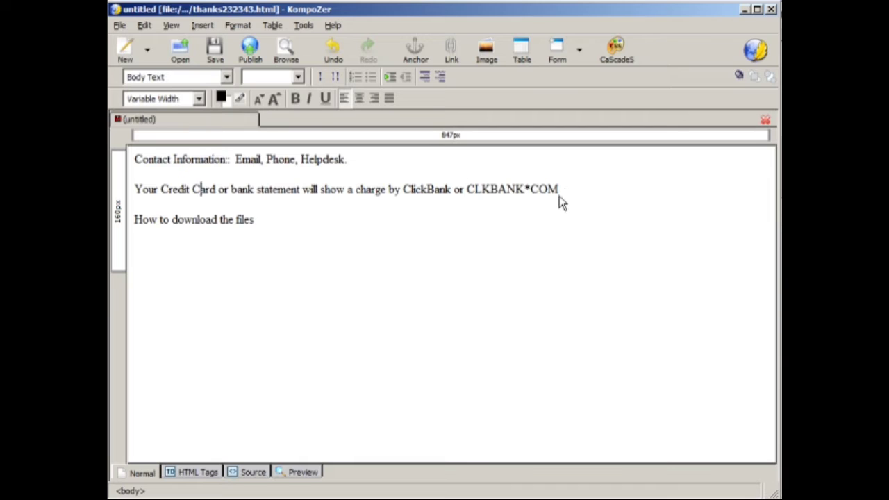
Step: Replace the "How to download the files" line with the copied thank-you and video download content
drag(559, 190, 402, 191)
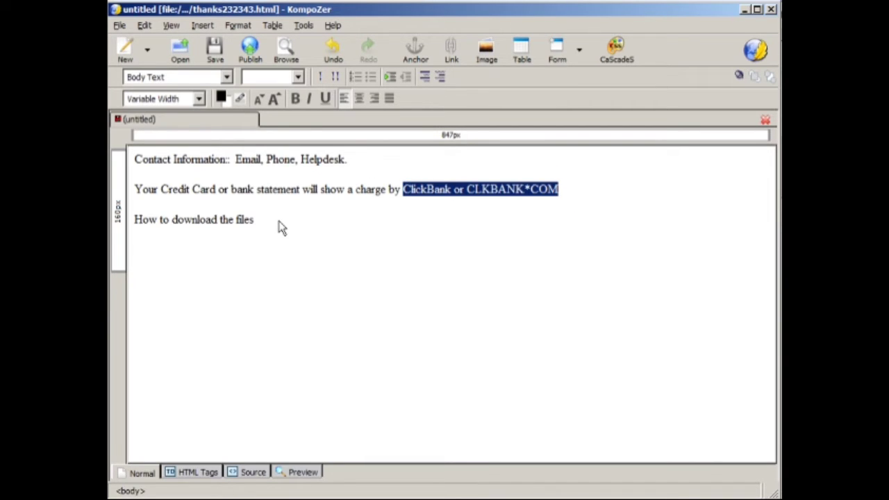
drag(279, 227, 135, 231)
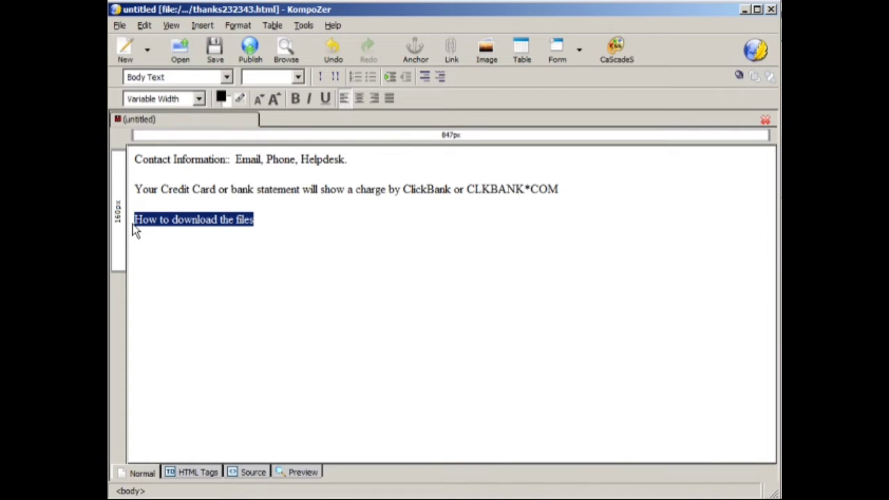
key(ctrl+v)
scroll(537, 331, up, 3)
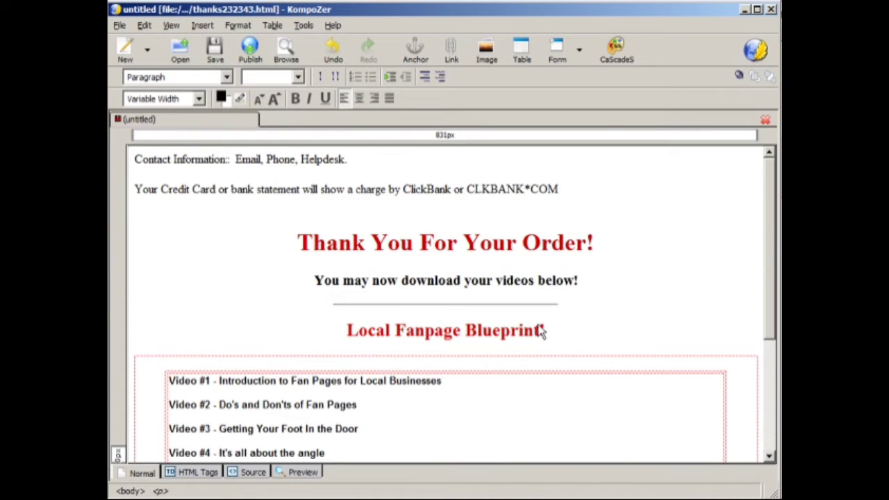
Step: Review the pasted thank-you heading, product title and video list, along with the contact and charge lines above them
drag(304, 250, 547, 328)
click(547, 327)
drag(590, 242, 338, 243)
click(396, 281)
scroll(474, 300, down, 3)
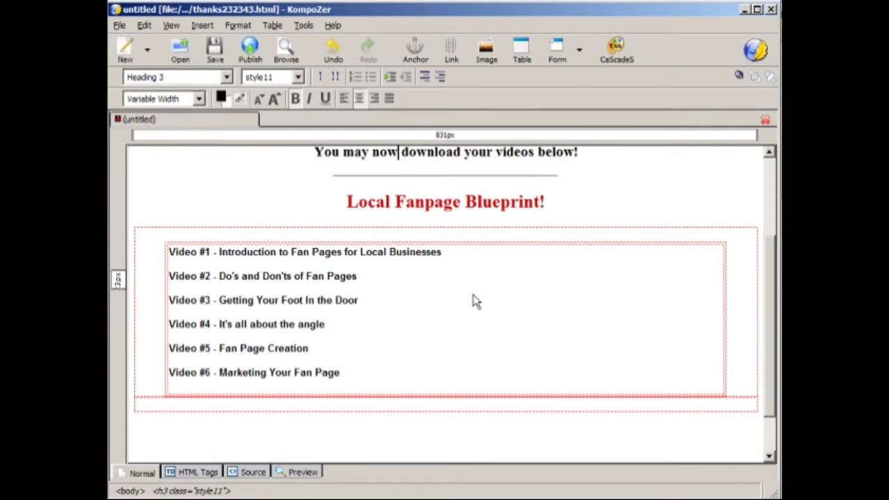
drag(331, 203, 538, 216)
click(554, 209)
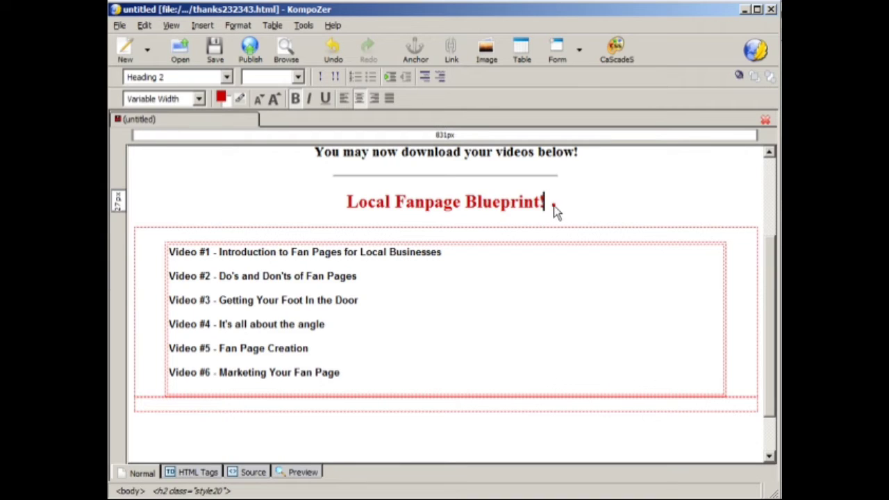
click(167, 254)
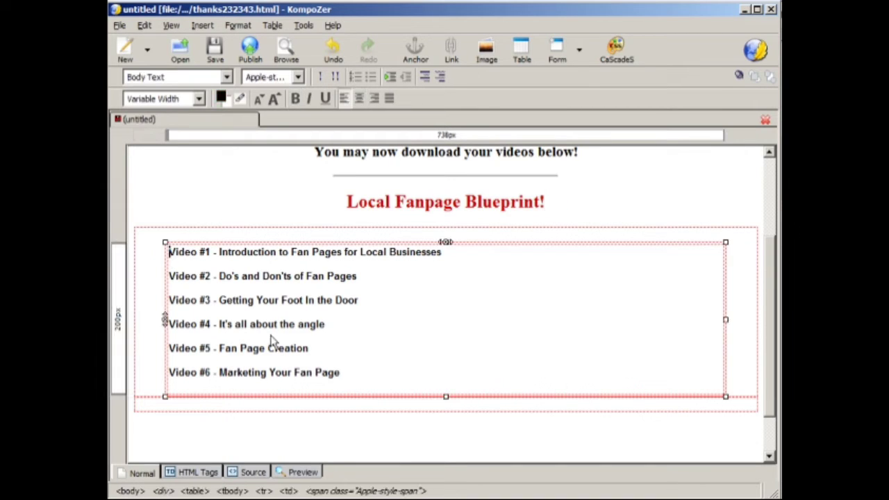
click(349, 372)
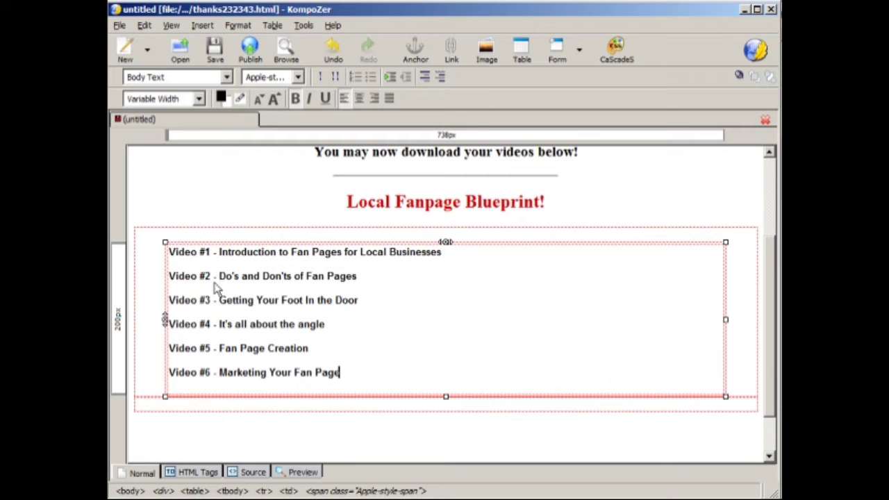
scroll(354, 327, up, 3)
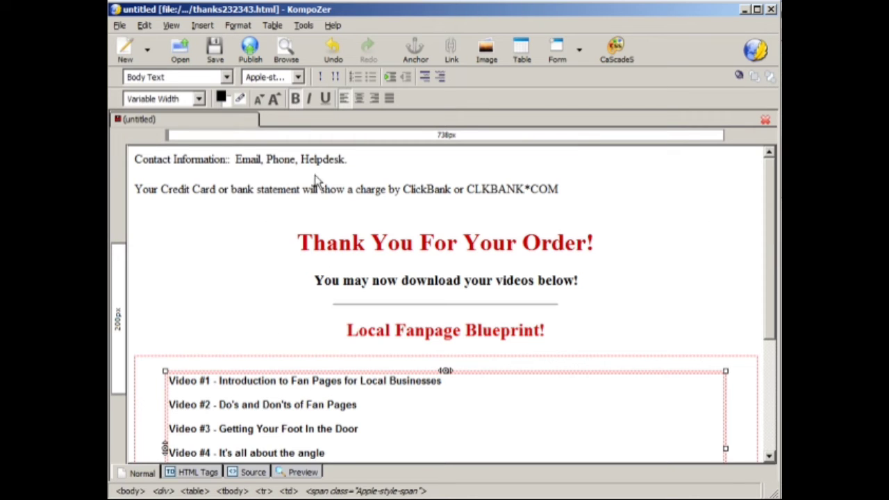
drag(135, 159, 414, 182)
click(437, 184)
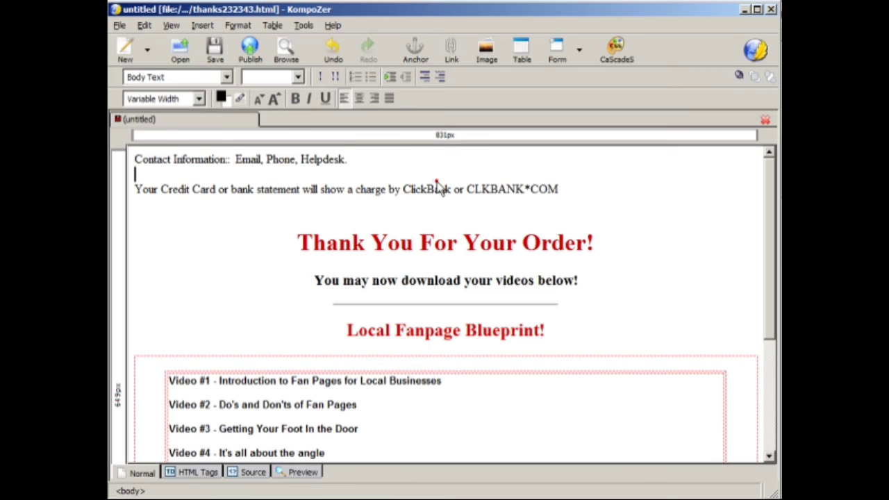
Step: Delete the Contact Information line and the blank line beneath it
triple_click(364, 151)
key(Delete)
key(Delete)
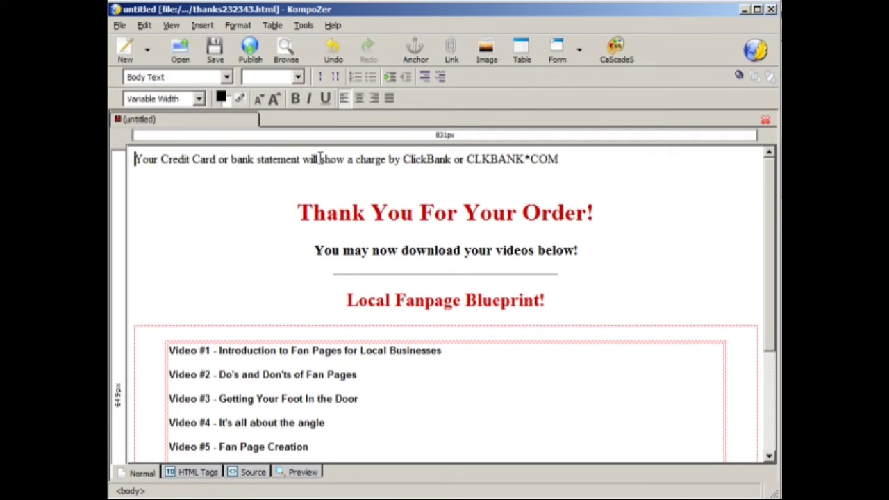
Step: Format the credit card charge statement as blue, bold, underlined and centered text
drag(570, 161, 132, 159)
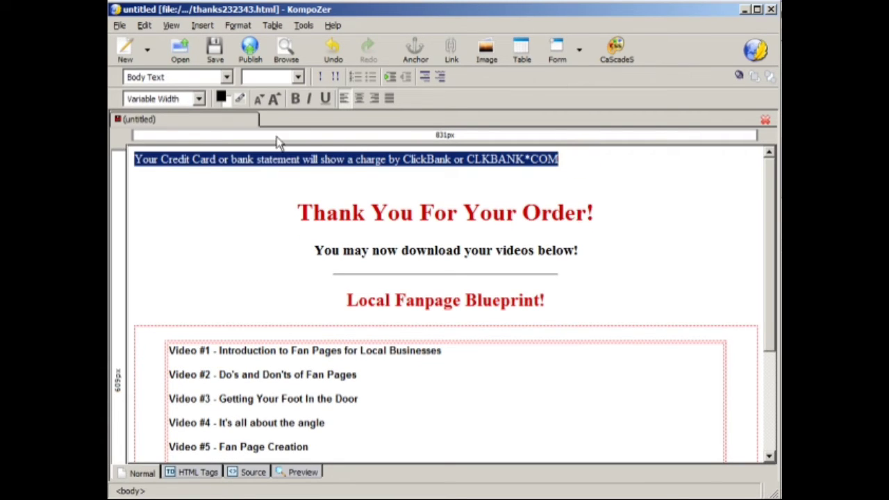
click(221, 98)
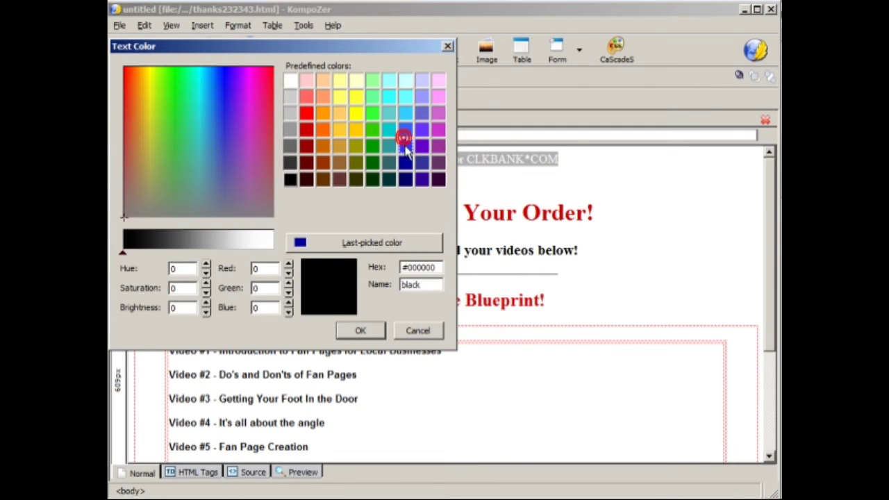
click(405, 145)
click(360, 331)
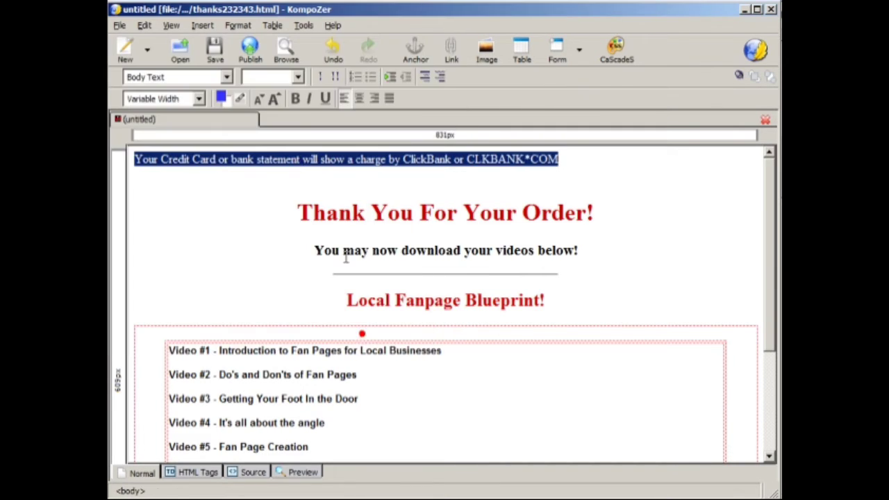
click(295, 99)
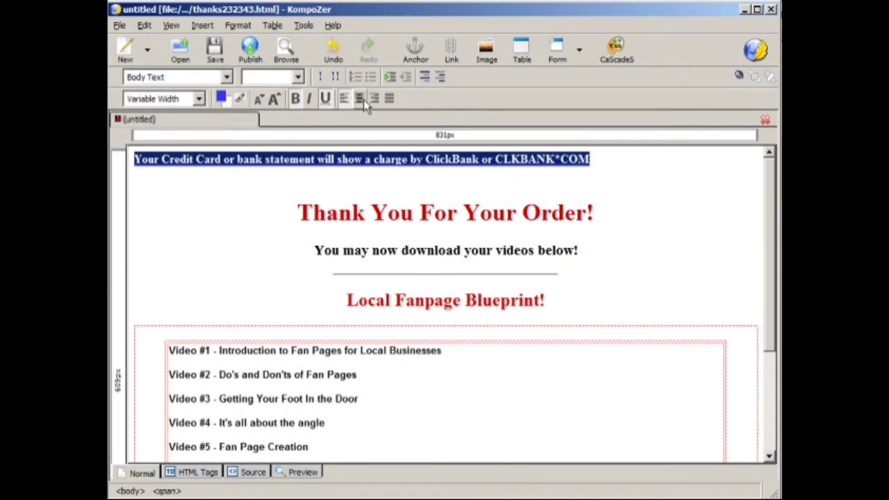
click(359, 99)
click(363, 163)
drag(217, 159, 677, 164)
click(412, 159)
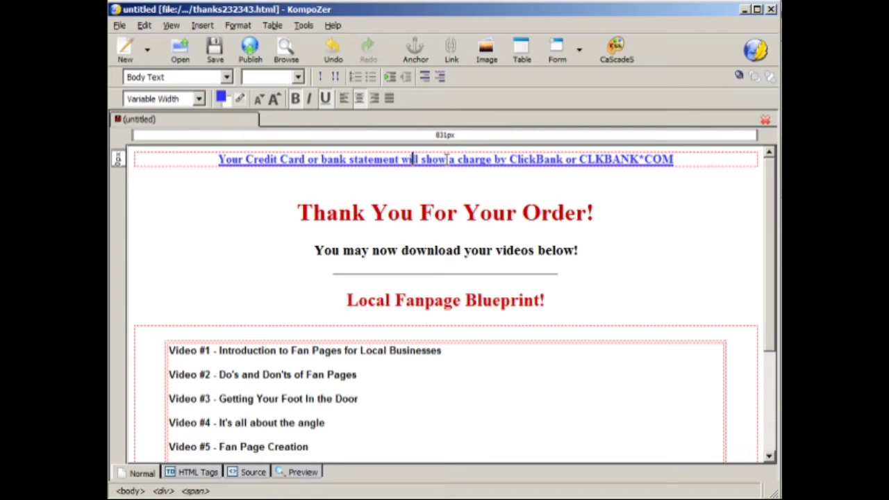
Step: Break the charge statement onto a second line before "ClickBank" and enlarge its text one size
click(511, 159)
key(Return)
drag(529, 175, 282, 165)
click(275, 101)
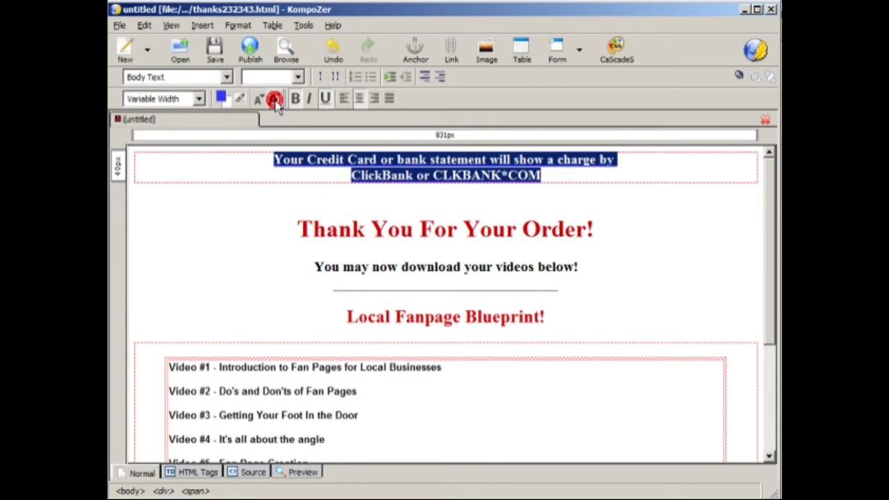
click(358, 157)
triple_click(270, 162)
click(547, 181)
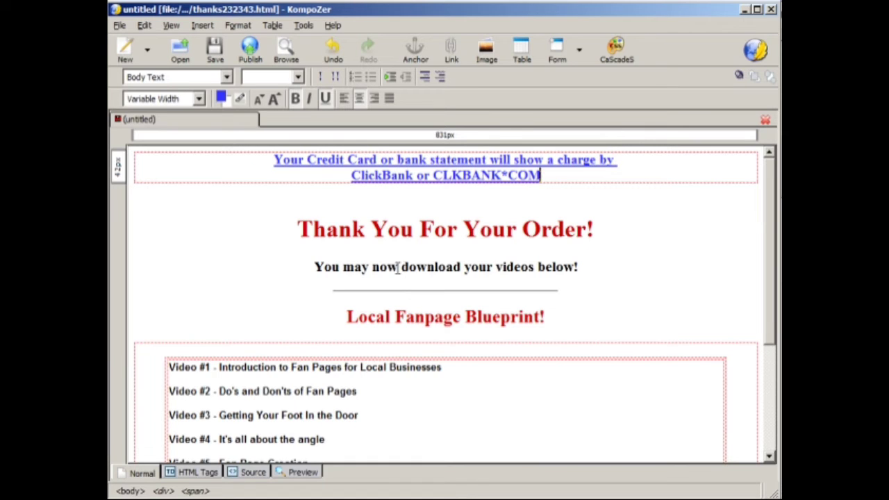
Step: Add the line "If you need any help, please email me at" followed by the contact e-mail address below the video list
click(375, 236)
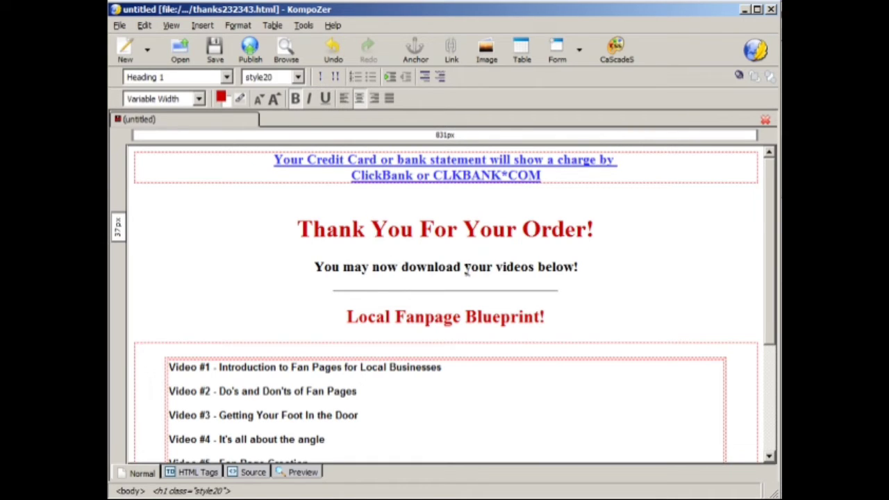
scroll(467, 269, down, 3)
scroll(468, 269, down, 3)
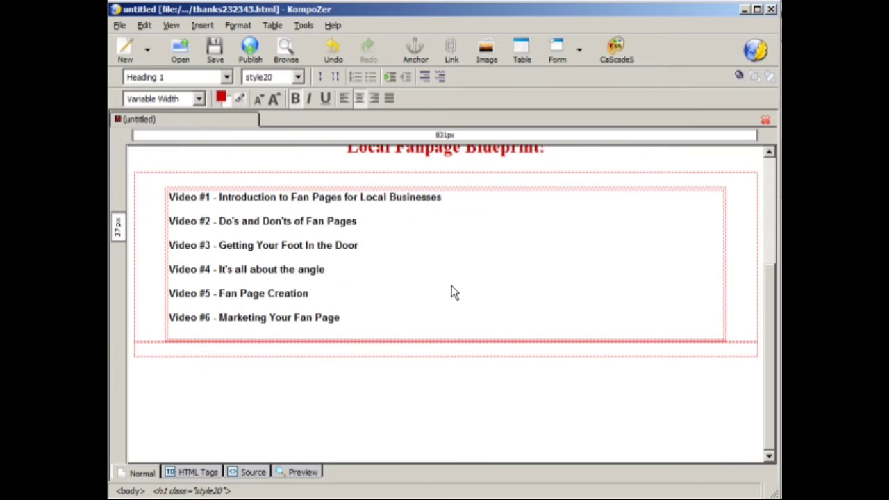
click(461, 406)
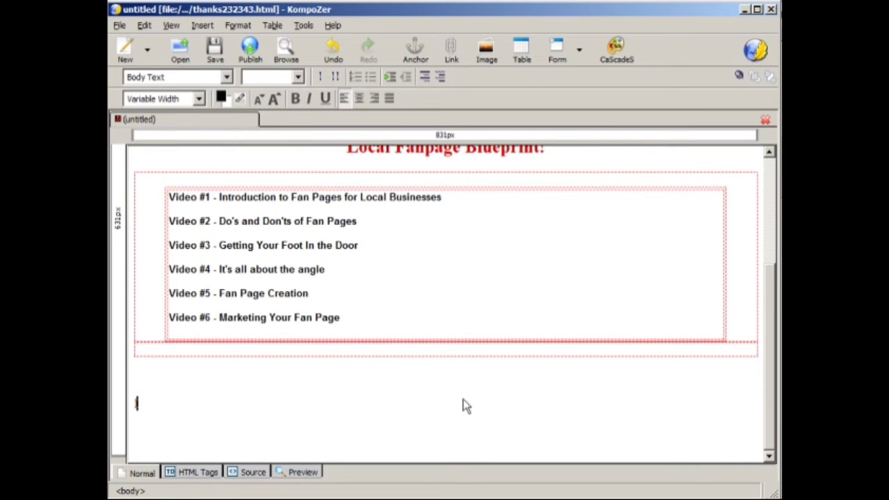
text(If you need any h)
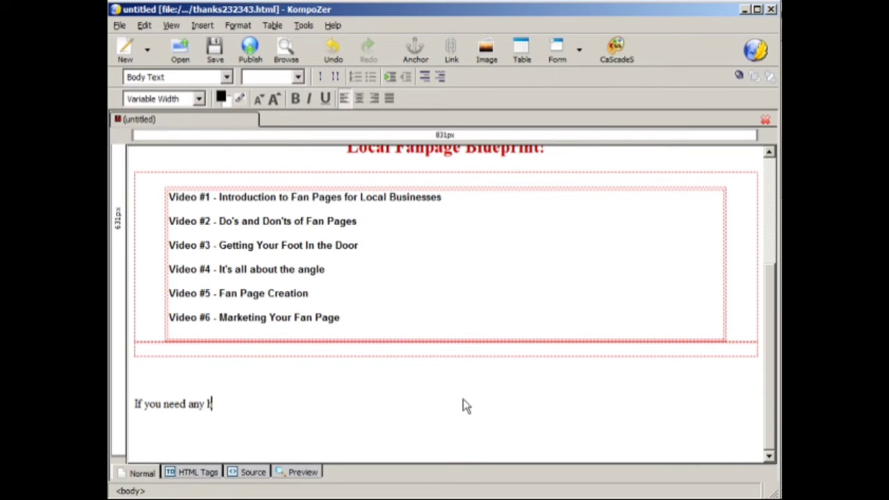
text(elp, please en)
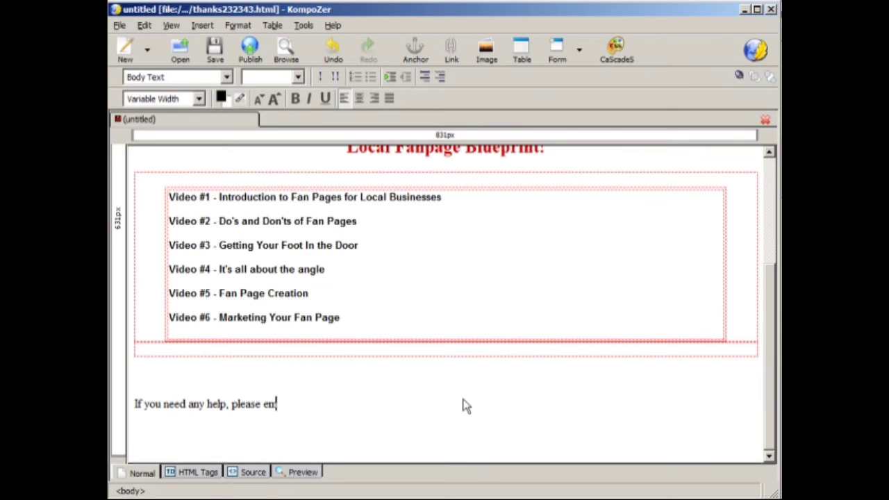
key(BackSpace)
text(mail me at contac)
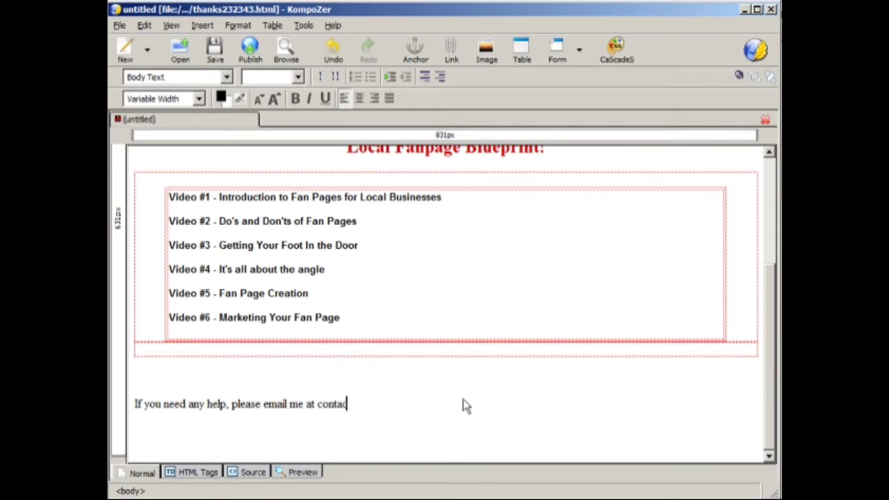
text(t@yourdomain)
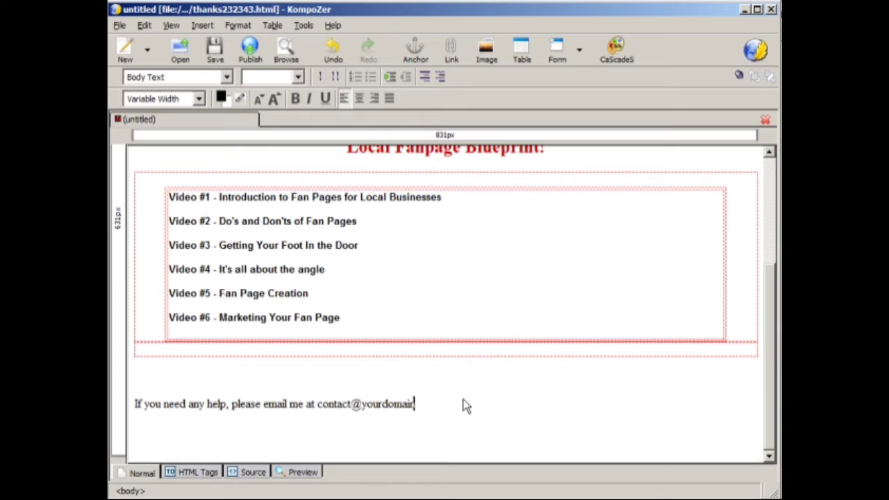
text(.com)
Step: Turn the contact e-mail address in the help line into an e-mail link and save the page
shift+click(318, 404)
click(454, 52)
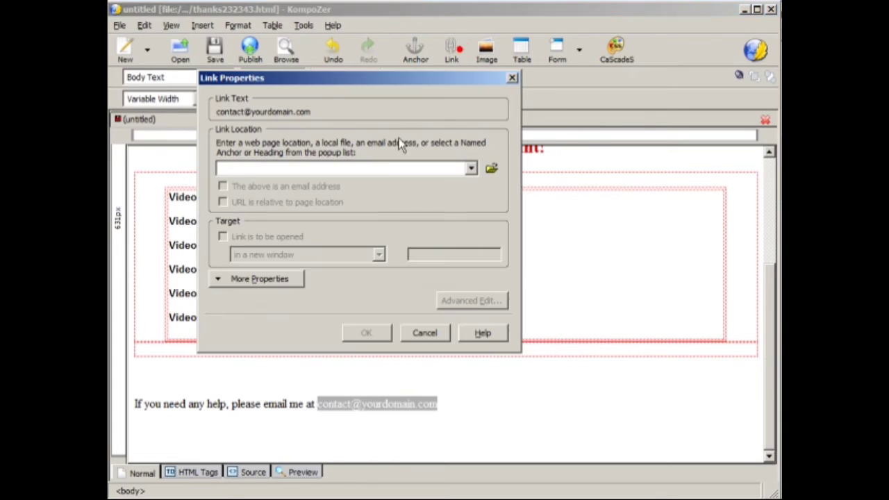
text(conta)
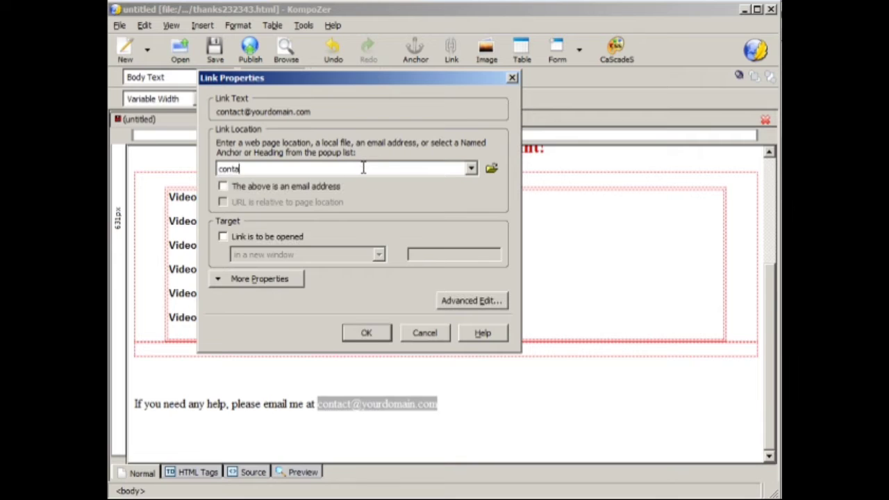
text(ct@yourdoamain.com)
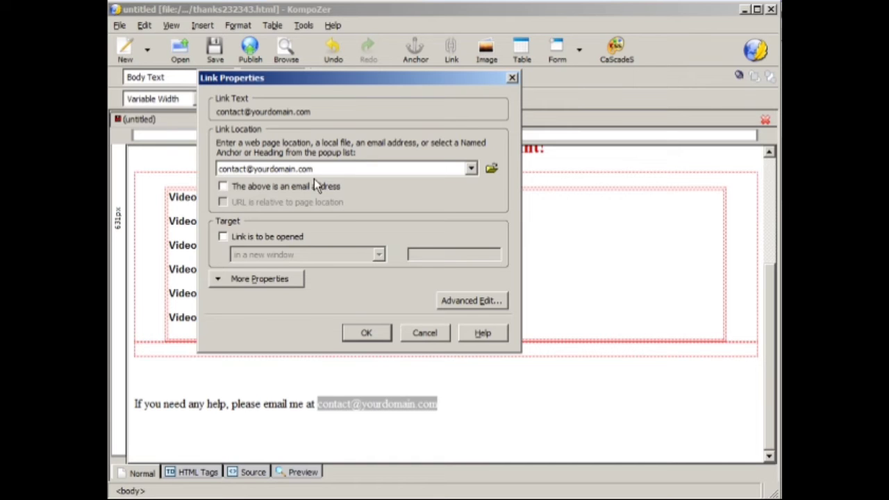
click(314, 186)
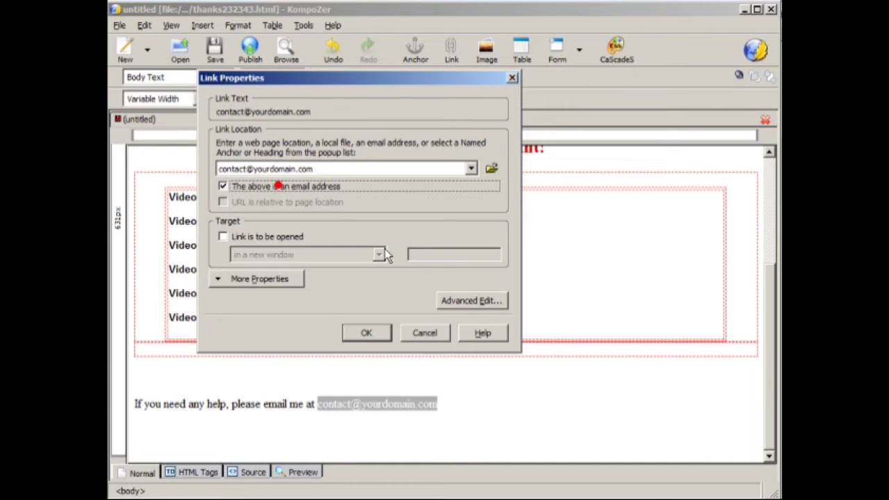
click(353, 331)
click(377, 329)
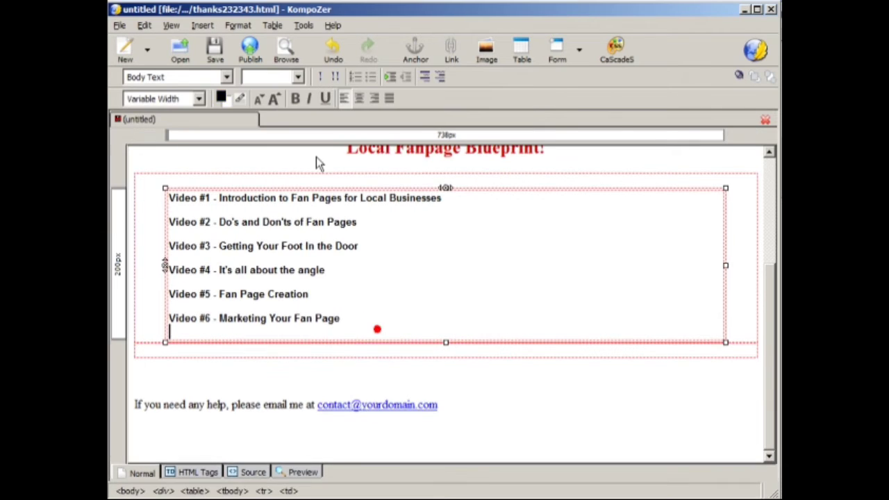
click(208, 45)
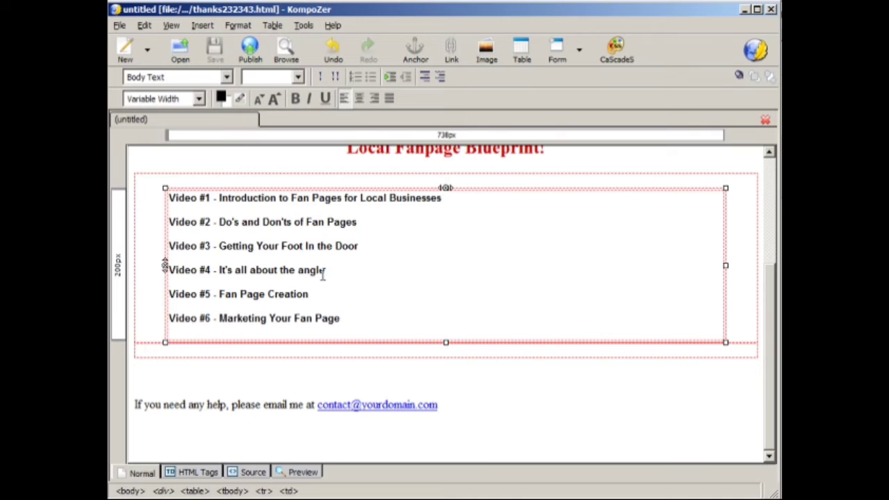
scroll(322, 275, up, 5)
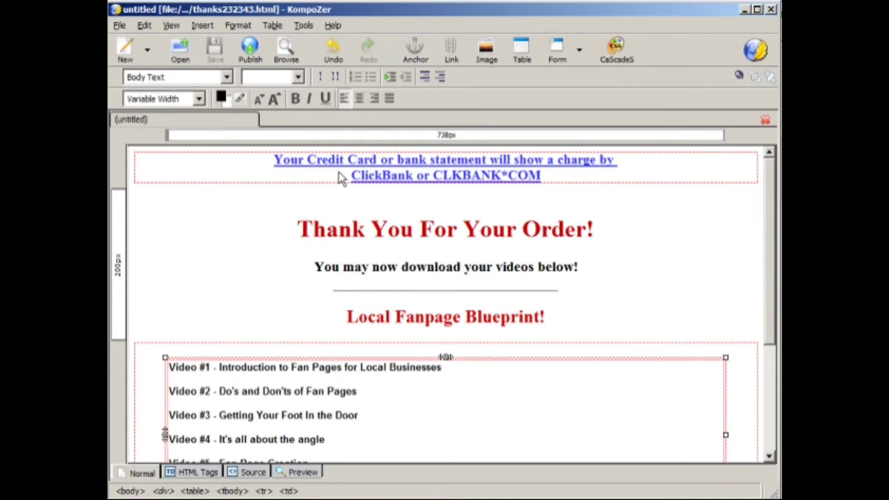
click(296, 229)
scroll(429, 270, down, 4)
shift+click(425, 424)
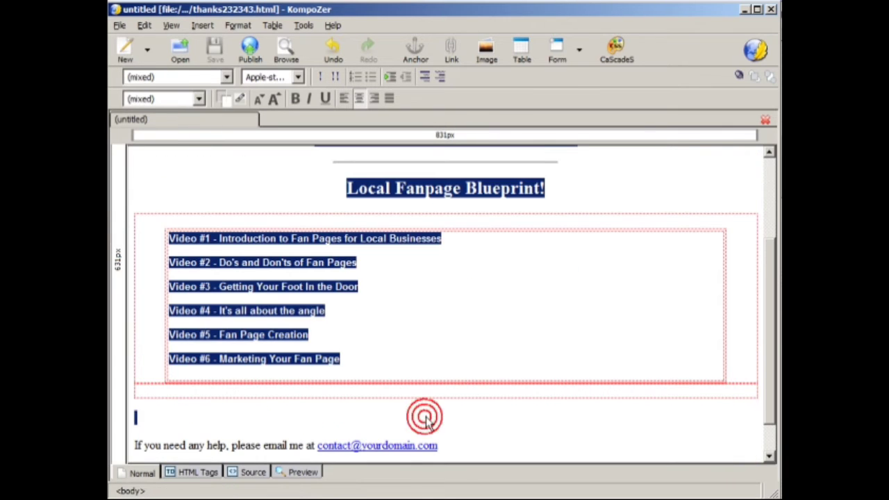
Step: Center the help line, enlarge its text one size, make it bold, and save the page
scroll(426, 417, down, 1)
drag(479, 410, 116, 407)
click(359, 98)
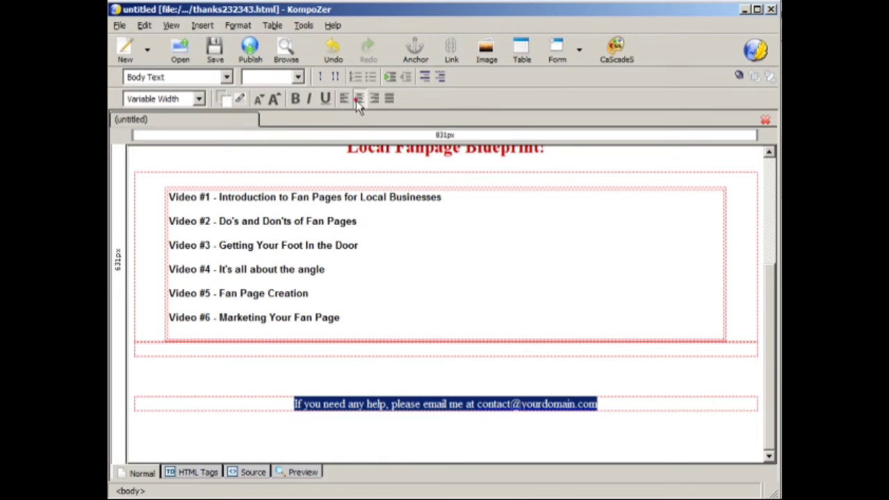
click(273, 98)
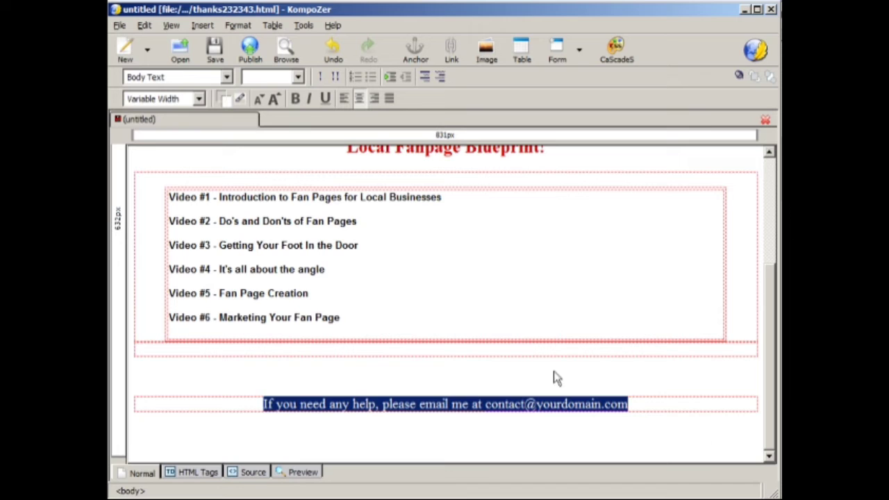
click(295, 98)
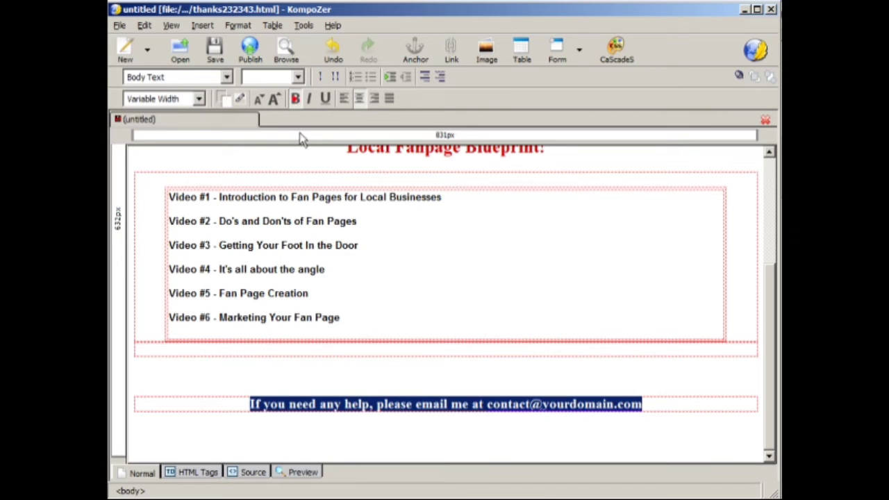
click(667, 406)
scroll(648, 396, up, 5)
scroll(646, 395, down, 3)
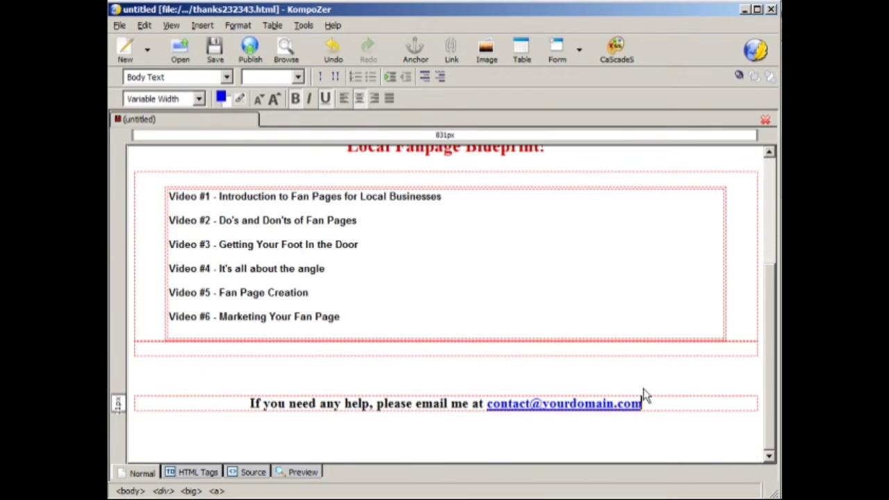
click(215, 54)
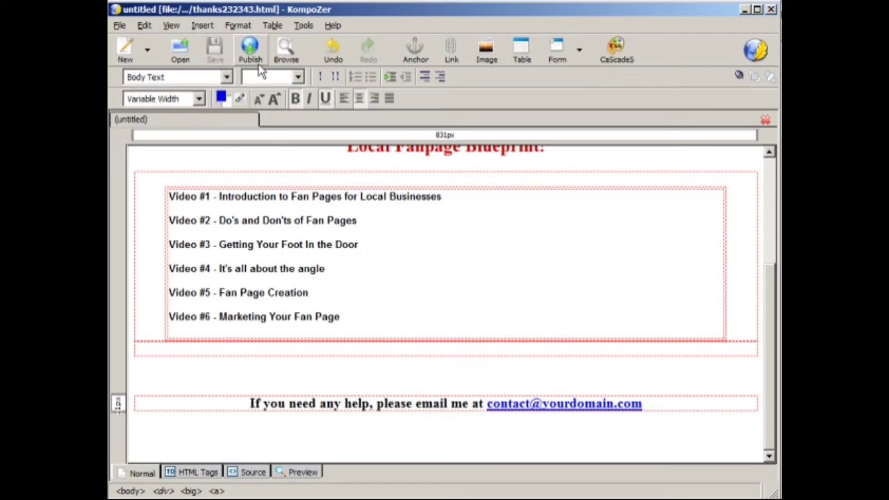
Step: Examine the page's charge statement, thank-you heading, download message, product title and video list
click(459, 379)
scroll(460, 379, up, 3)
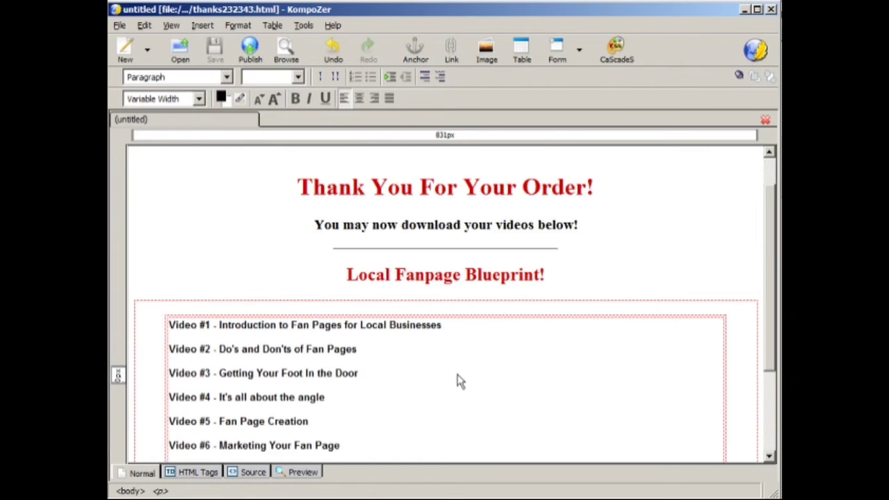
scroll(458, 378, up, 1)
click(571, 314)
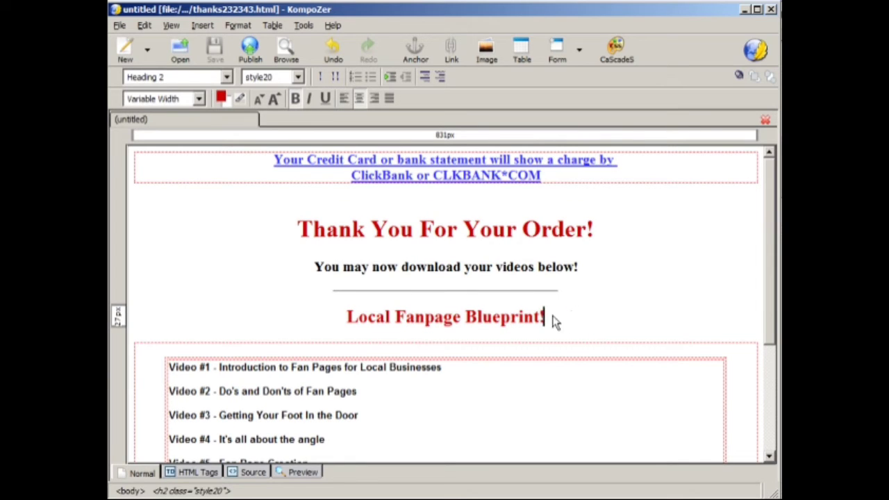
drag(264, 238, 609, 313)
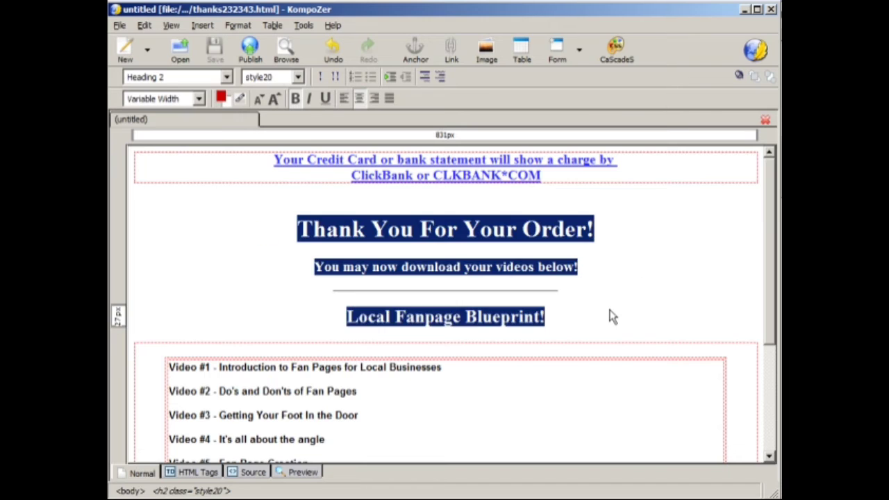
click(609, 313)
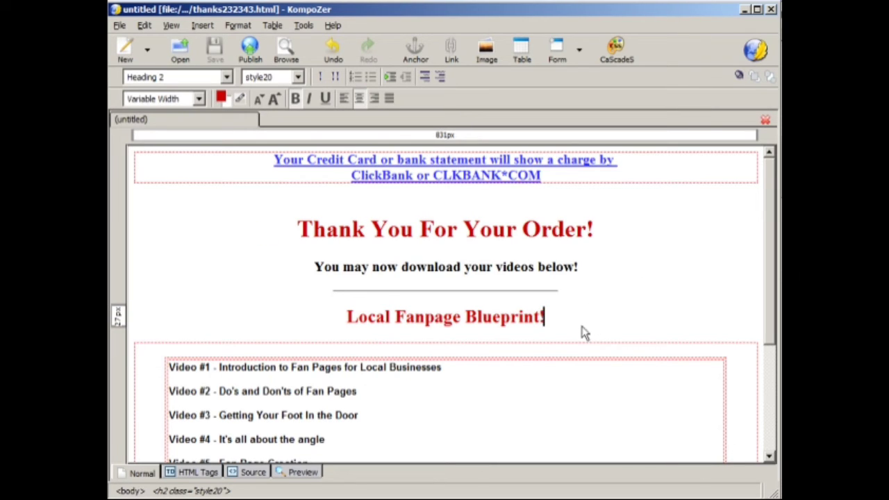
scroll(551, 380, down, 3)
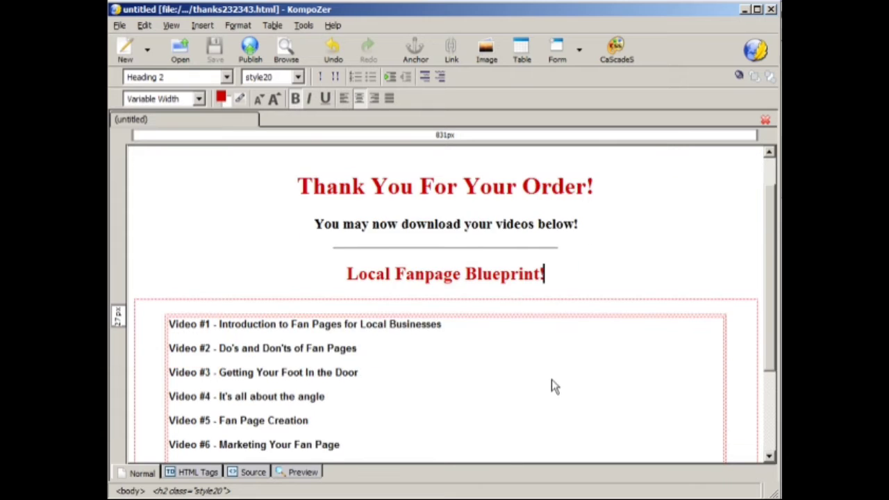
scroll(552, 380, up, 1)
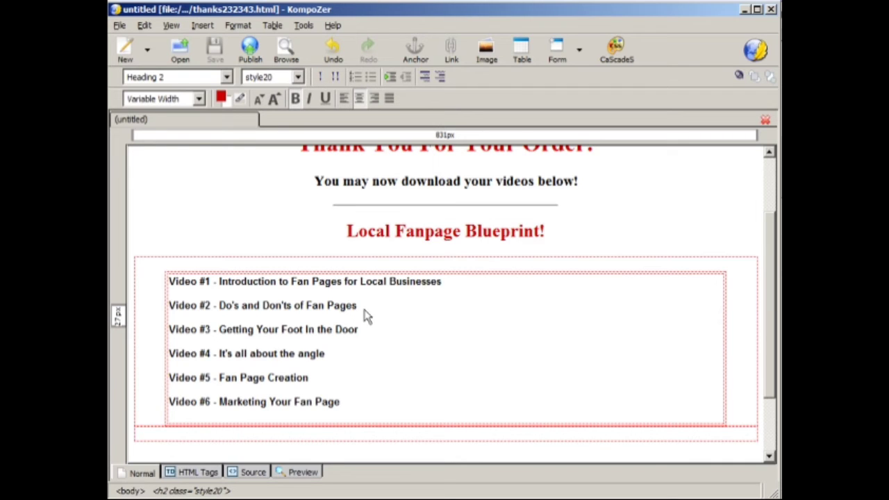
drag(170, 283, 510, 290)
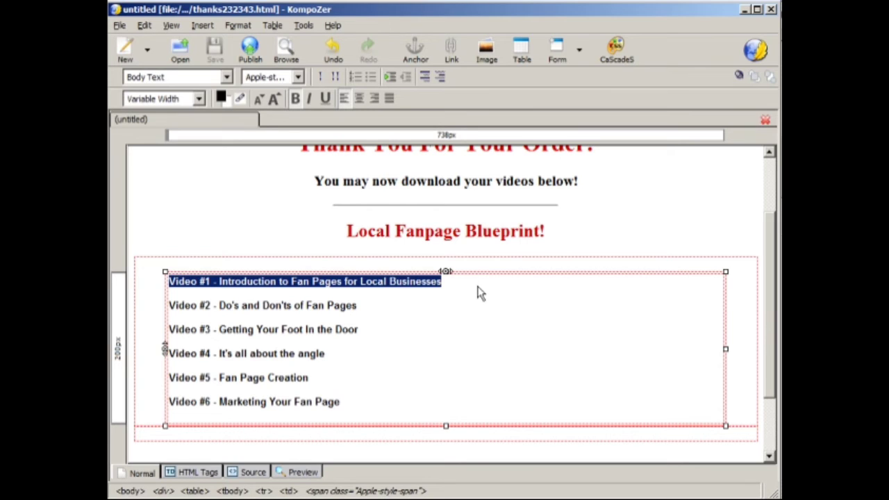
click(478, 289)
key(Return)
key(Return)
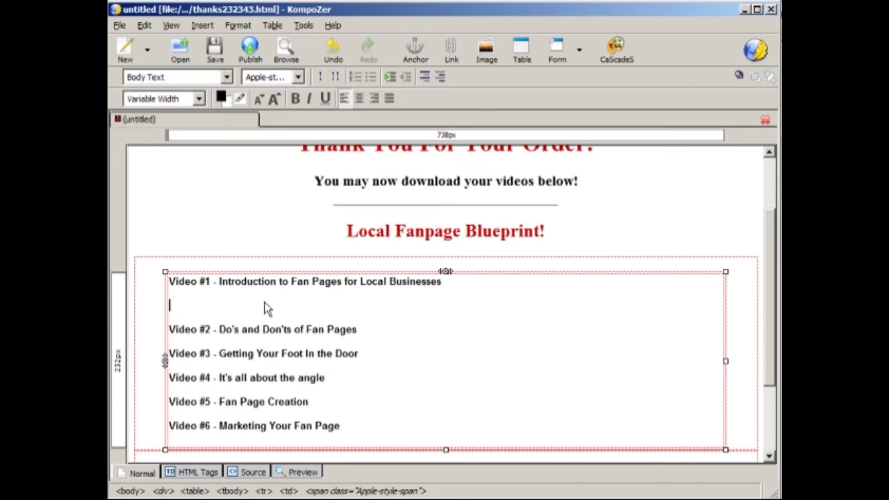
key(BackSpace)
key(BackSpace)
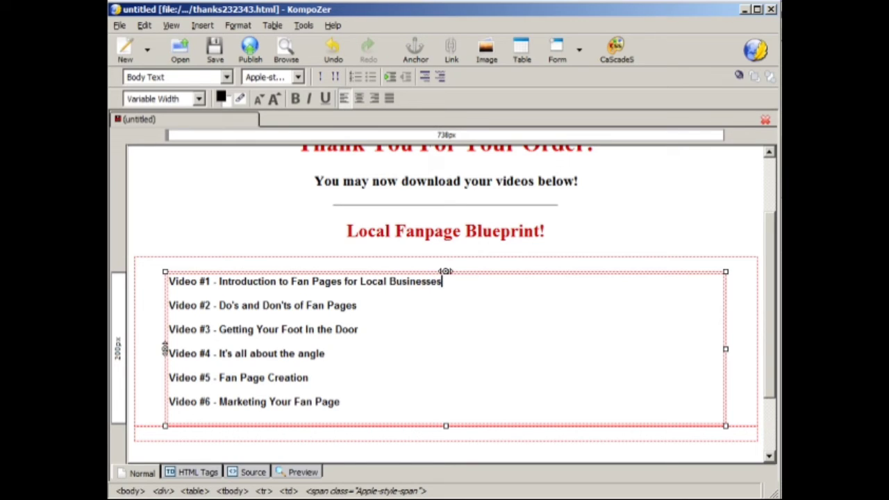
Step: Switch to the file manager and copy 02LFB-DoDont-fl.zip from the 02LFB-DoDont videos folder into the Clickbank Test HTML folder
key(alt+Tab)
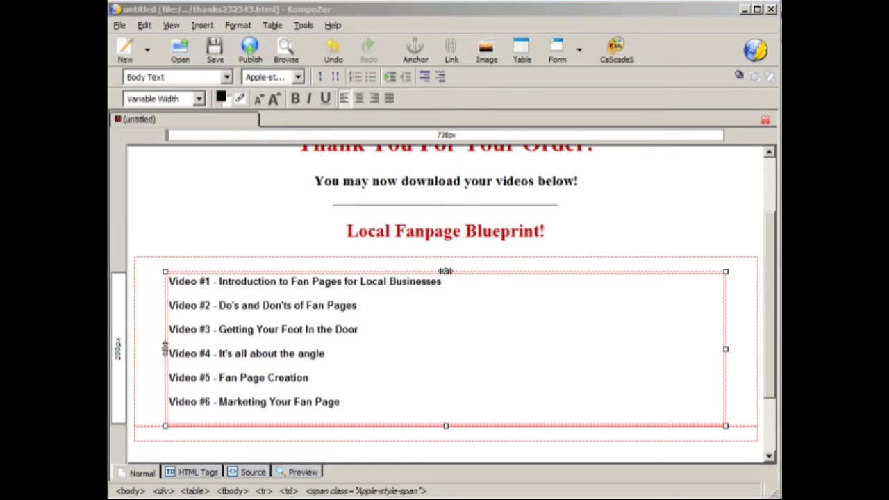
drag(360, 19, 453, 39)
drag(346, 262, 342, 275)
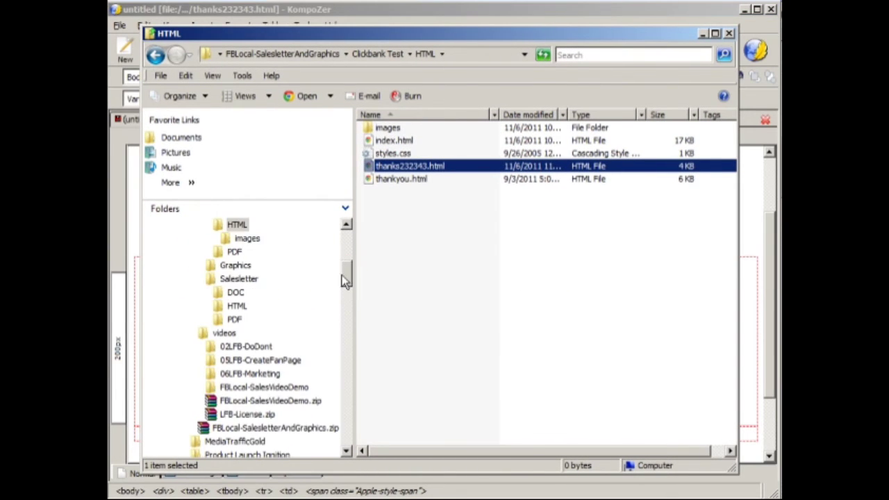
click(241, 346)
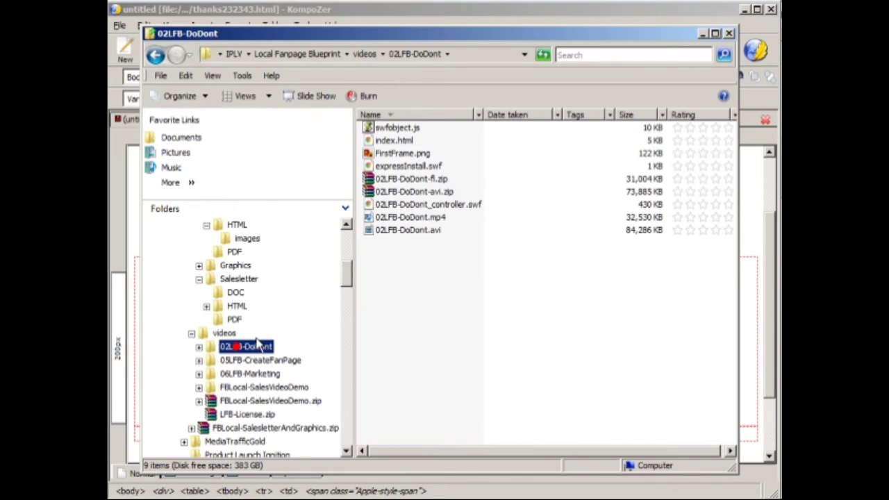
click(437, 193)
ctrl+click(437, 178)
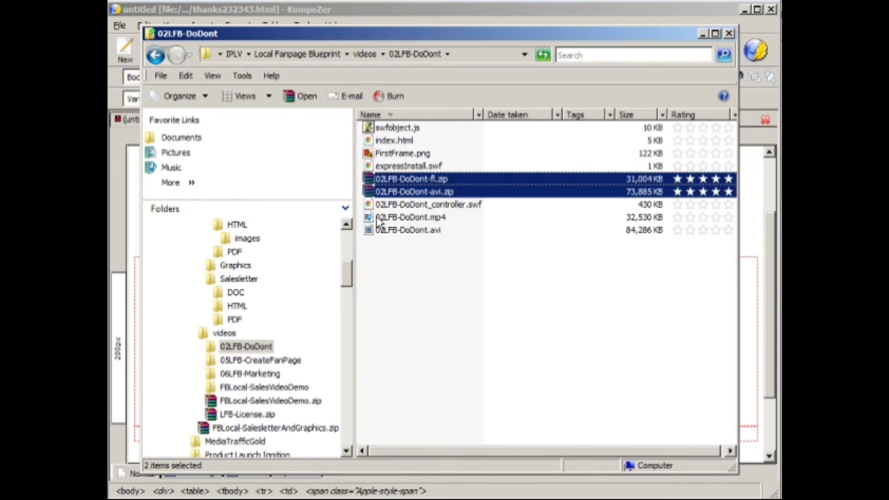
click(389, 179)
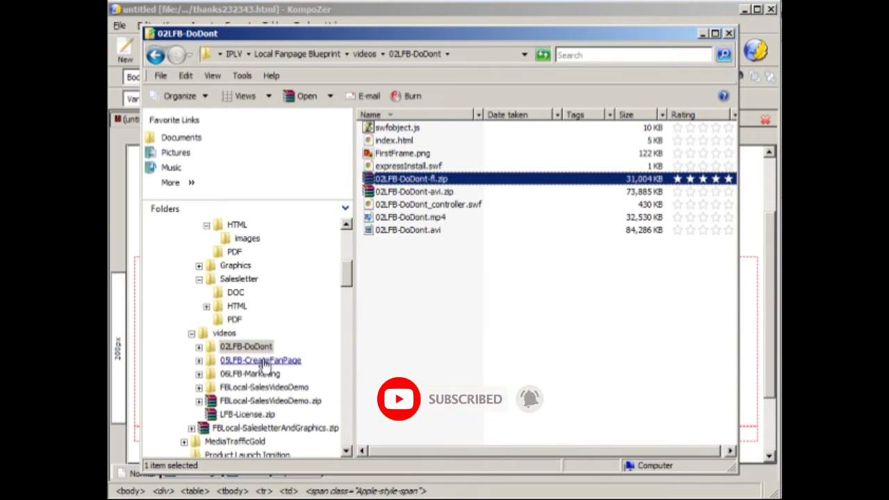
scroll(345, 262, up, 2)
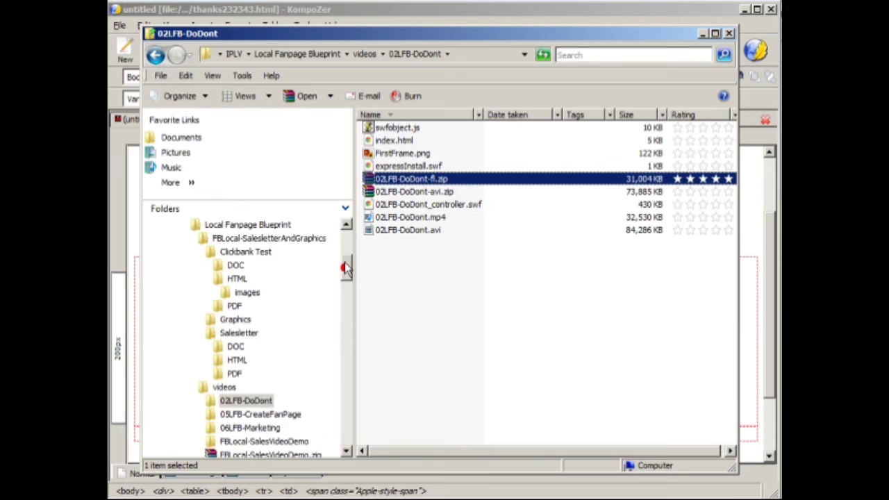
click(237, 293)
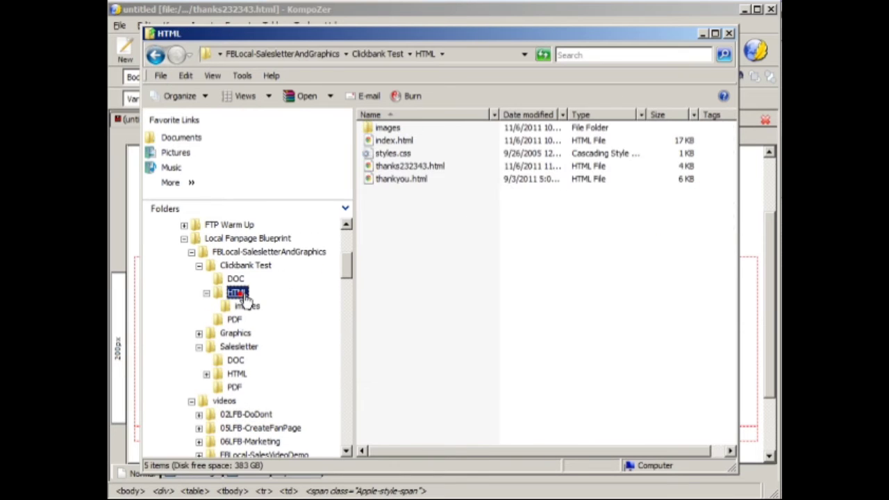
click(453, 258)
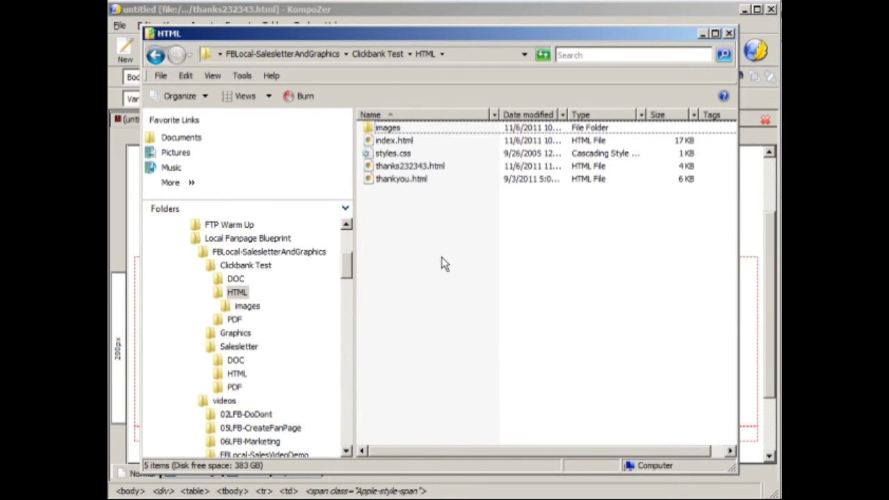
key(ctrl+v)
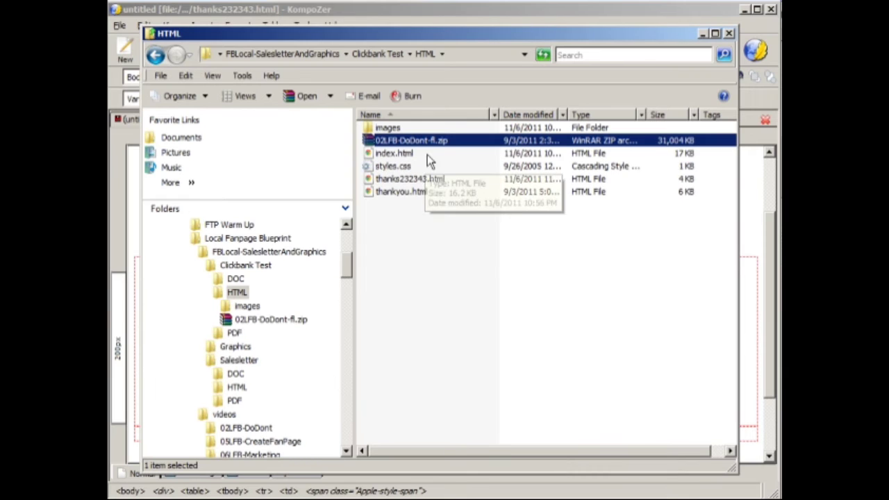
Step: Copy the full file name of 02LFB-DoDont-fl.zip, including its extension, and return to the page editor
click(435, 141)
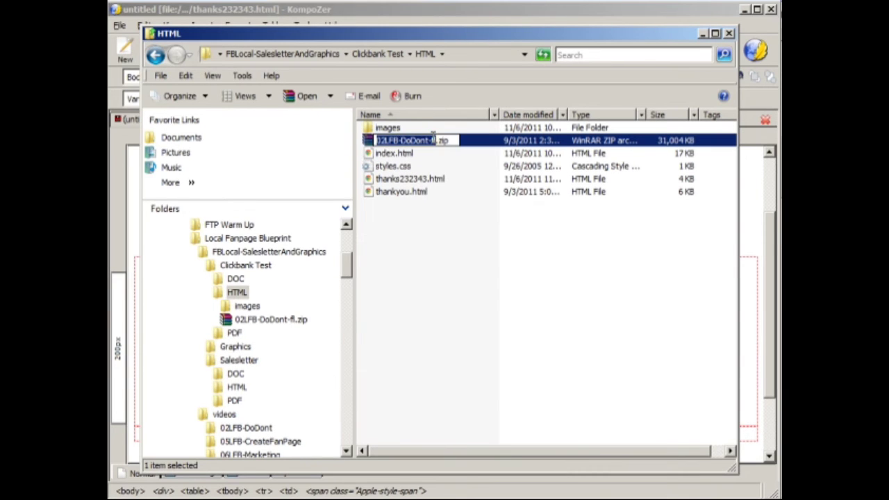
click(455, 140)
click(451, 228)
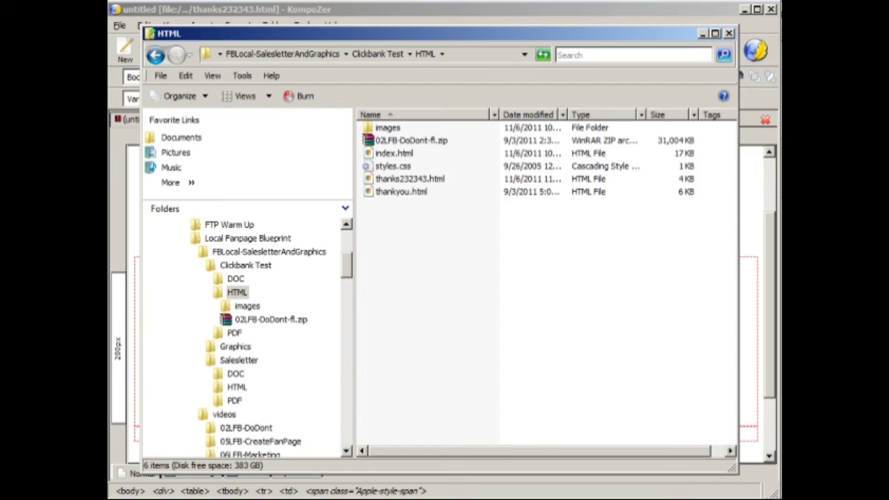
click(436, 178)
double_click(434, 178)
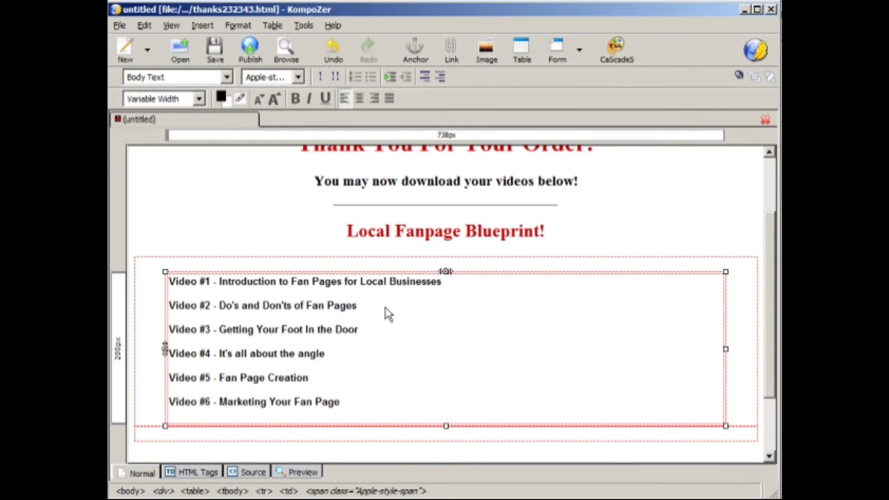
Step: Create a link on the "Video #2 - Do's and Don'ts of Fan Pages" line with the location 02LFB-DoDont-fl.zip
drag(378, 308, 169, 306)
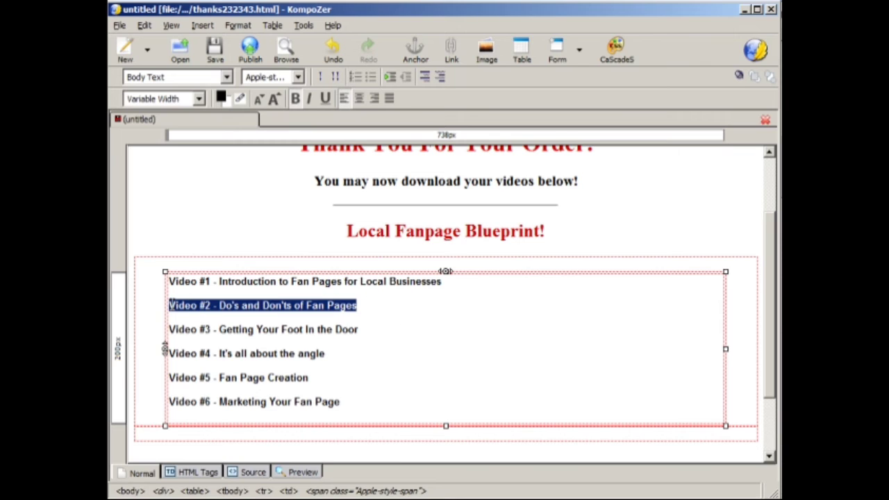
click(452, 49)
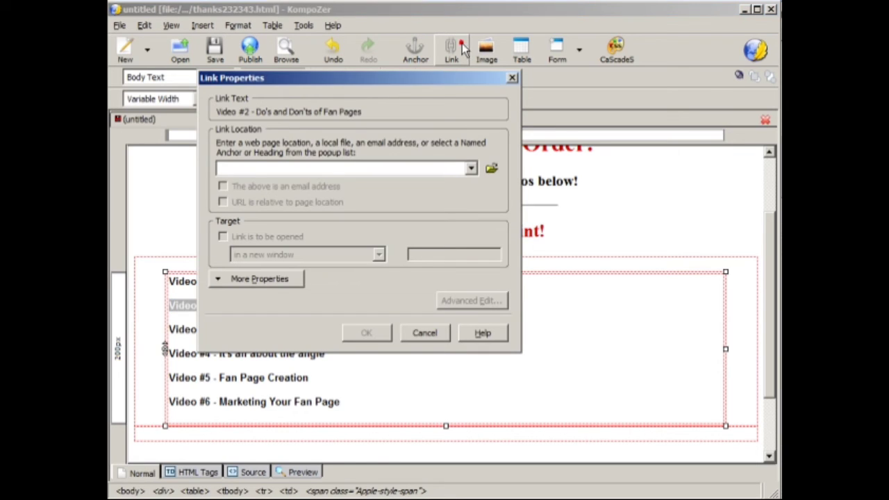
right_click(324, 168)
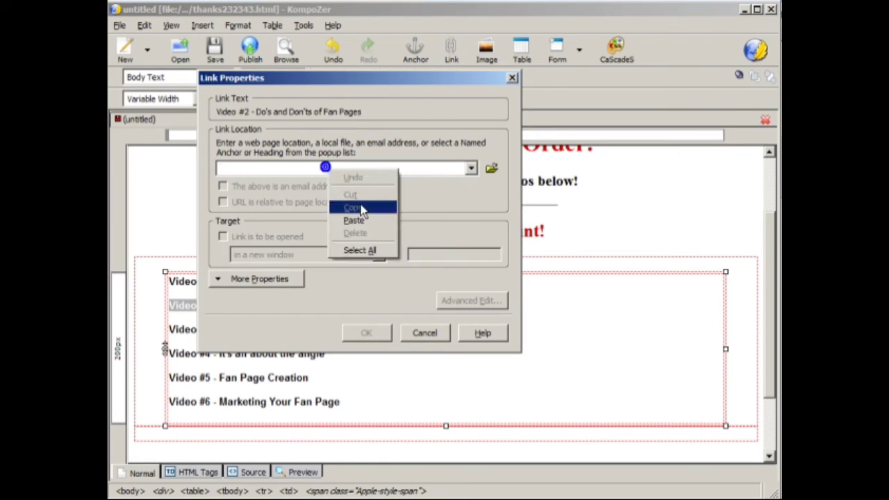
click(363, 222)
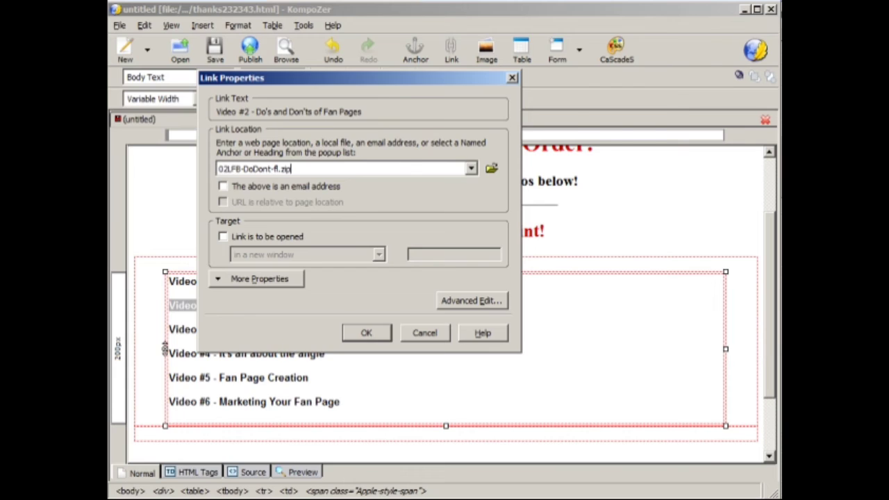
Step: Copy the zip's full file name once more in the file manager and return to the link settings
key(alt+Tab)
click(431, 141)
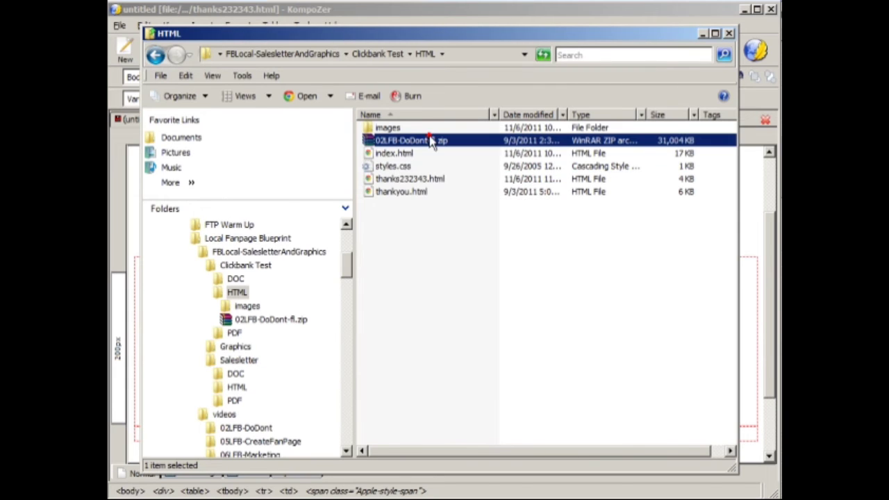
right_click(431, 141)
click(448, 317)
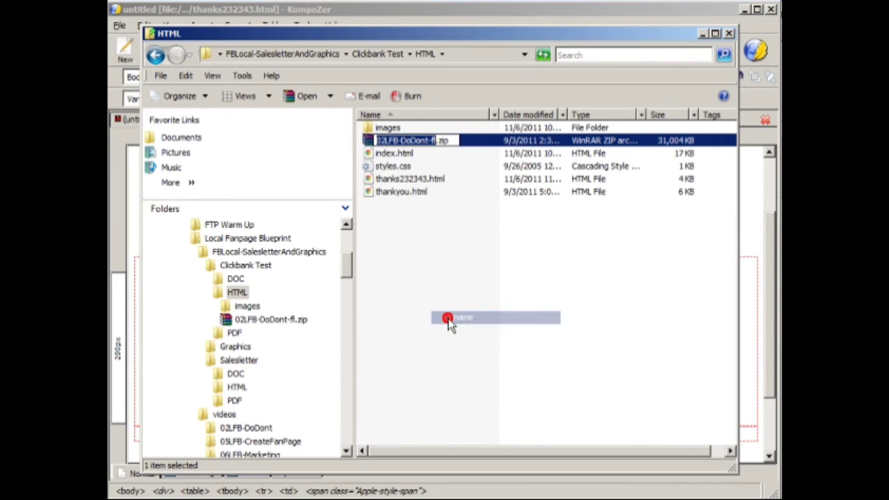
click(454, 140)
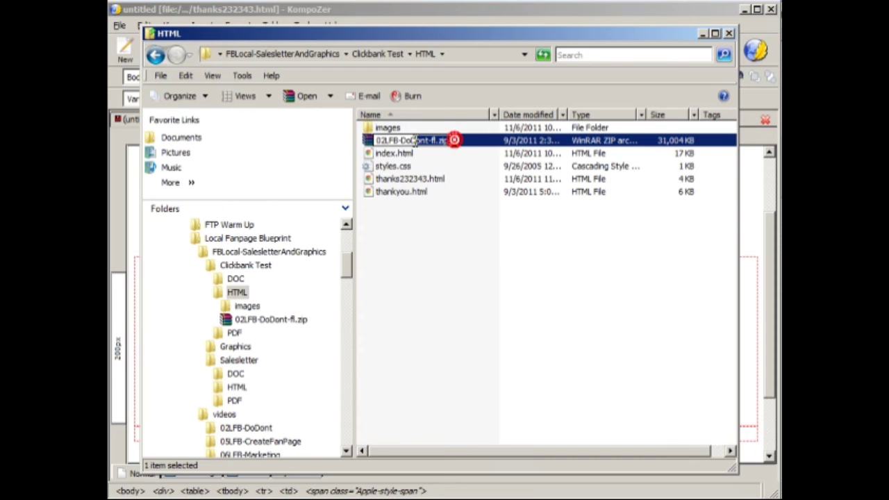
drag(414, 140, 377, 140)
right_click(390, 136)
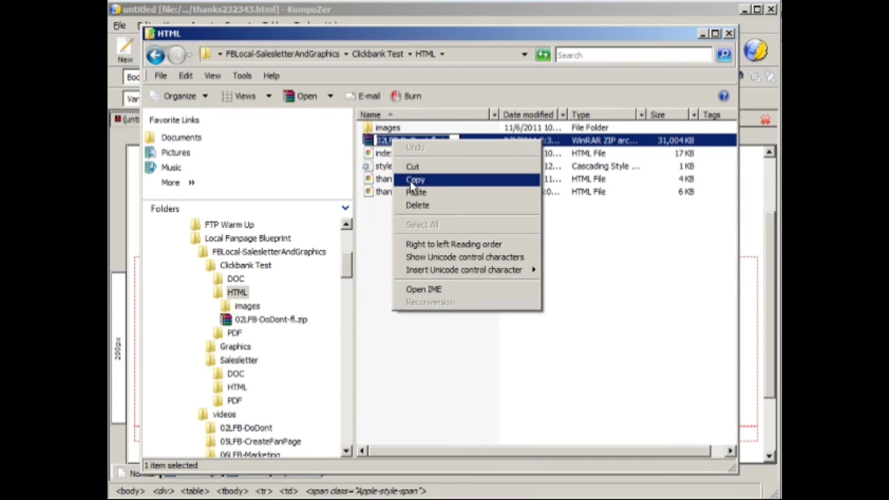
click(410, 179)
click(408, 214)
click(410, 498)
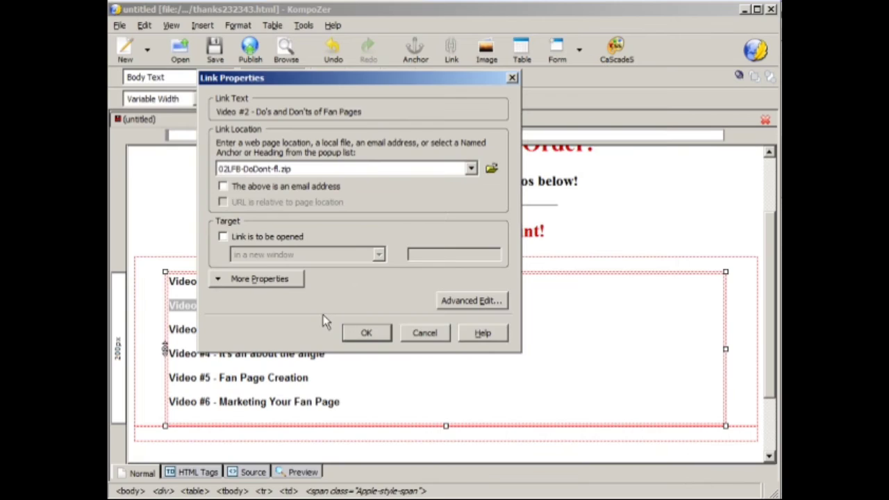
Step: Apply the Video #2 link and save the page
click(371, 333)
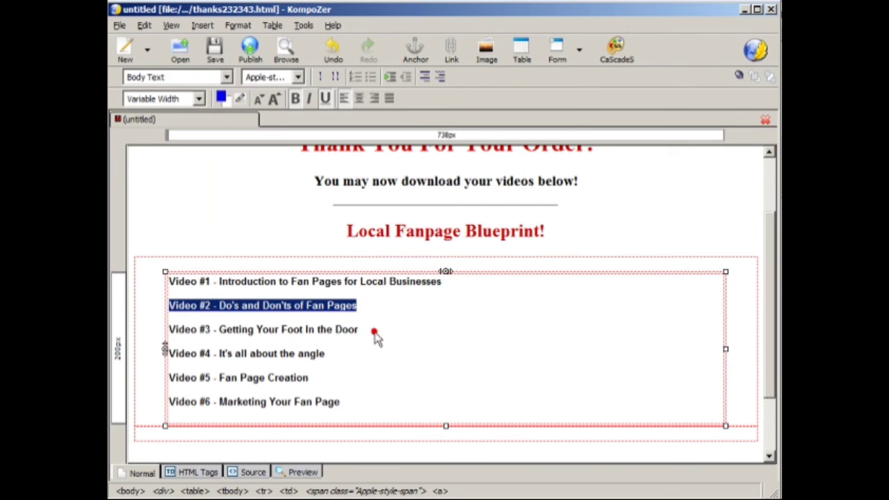
click(215, 55)
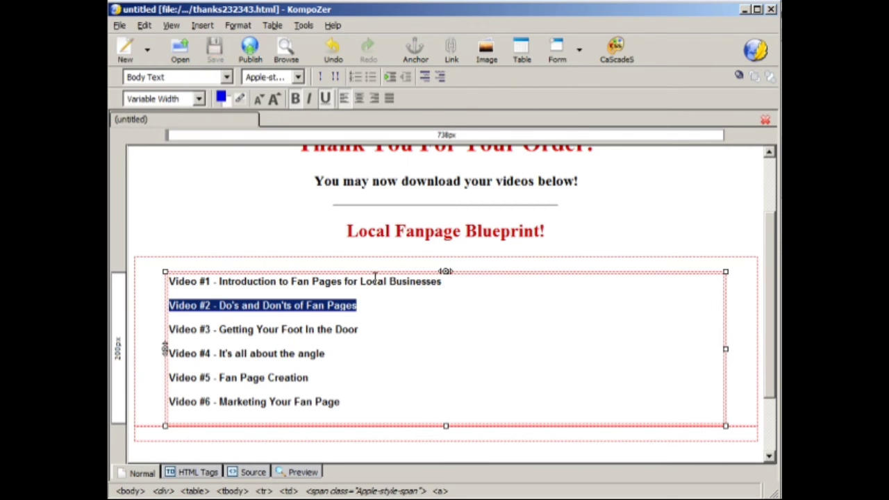
Step: Check in the file manager whether 02LFB-DoDont-fl.zip and thanks232343.html share the same folder, and return to the page editor
click(527, 499)
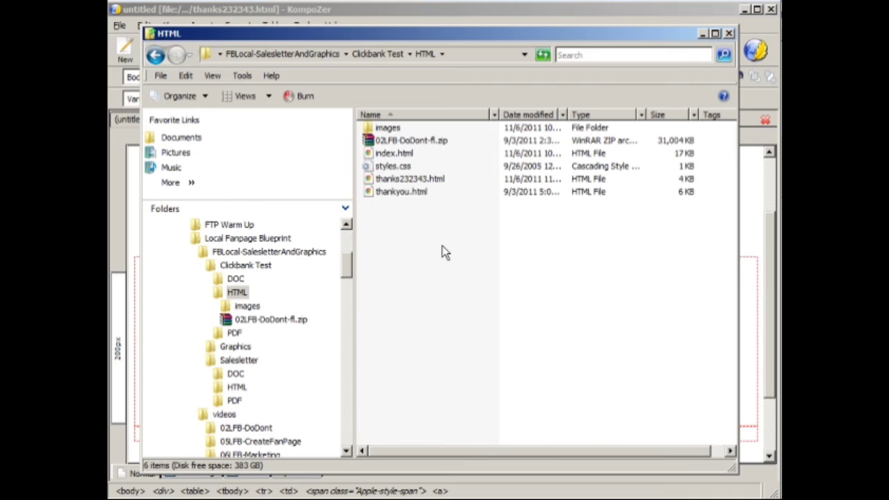
click(445, 142)
click(446, 207)
click(443, 180)
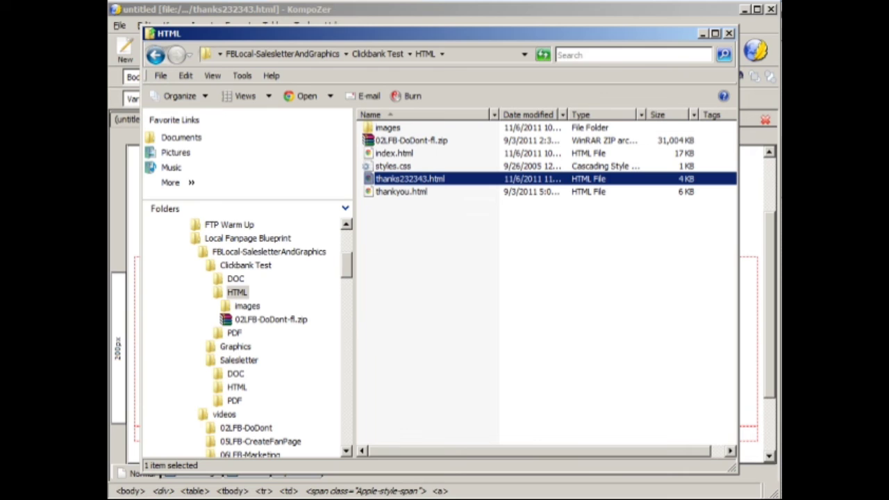
key(Return)
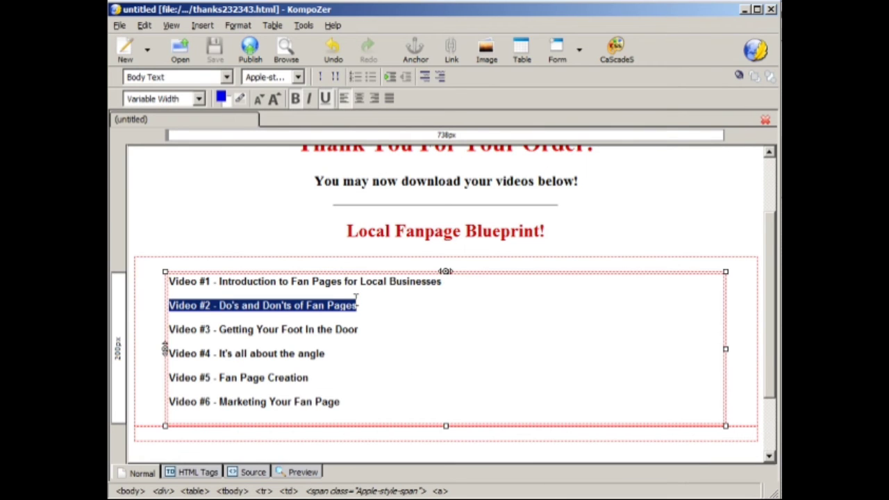
Step: Review the Video #2 line's link location, close its properties without changes, and deselect the line
click(452, 61)
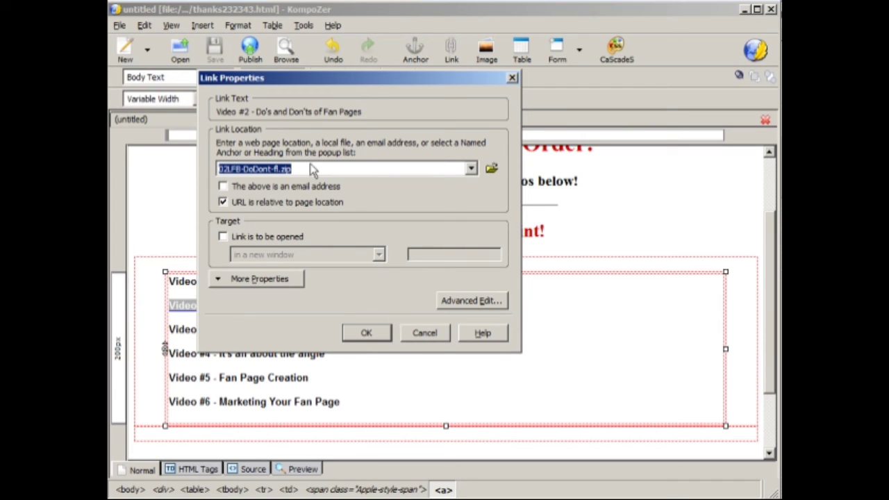
click(423, 334)
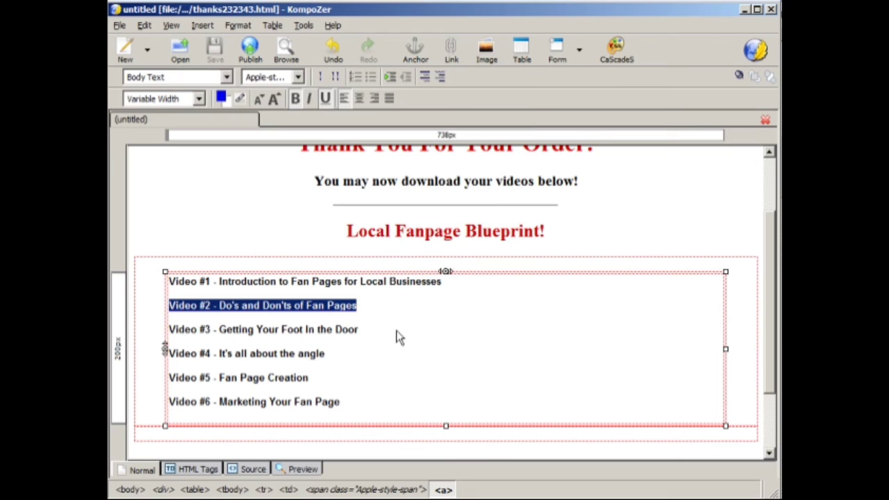
click(429, 281)
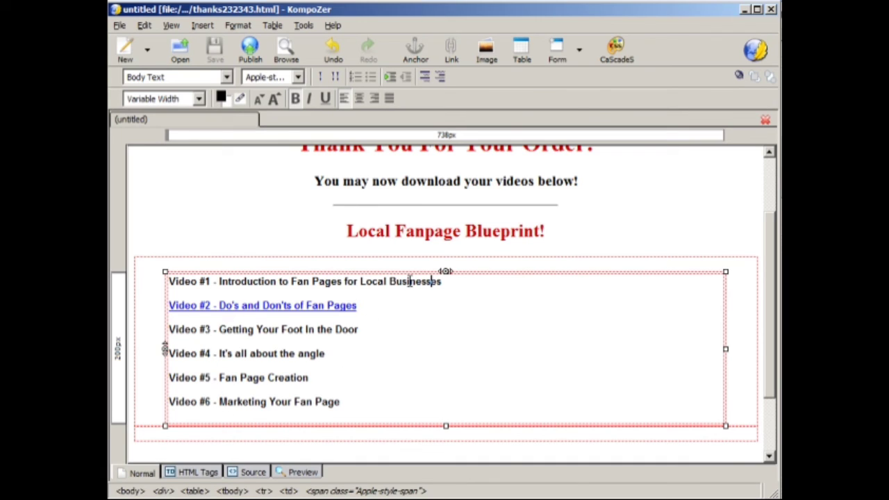
Step: Close the page editor and load the updated thank-you page in the browser
click(773, 10)
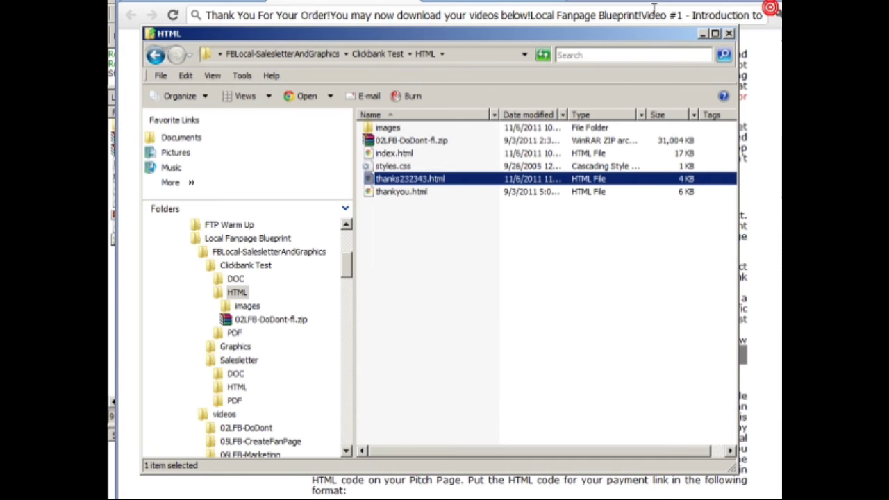
click(489, 1)
click(367, 253)
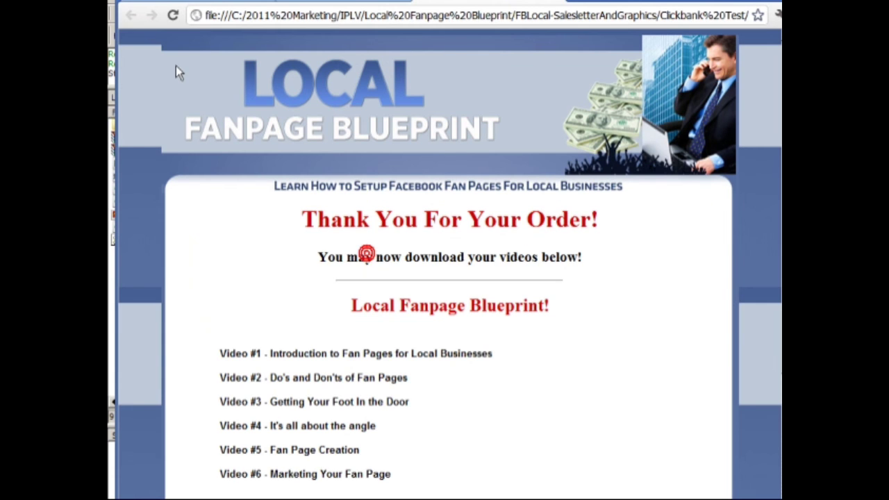
click(179, 19)
click(175, 17)
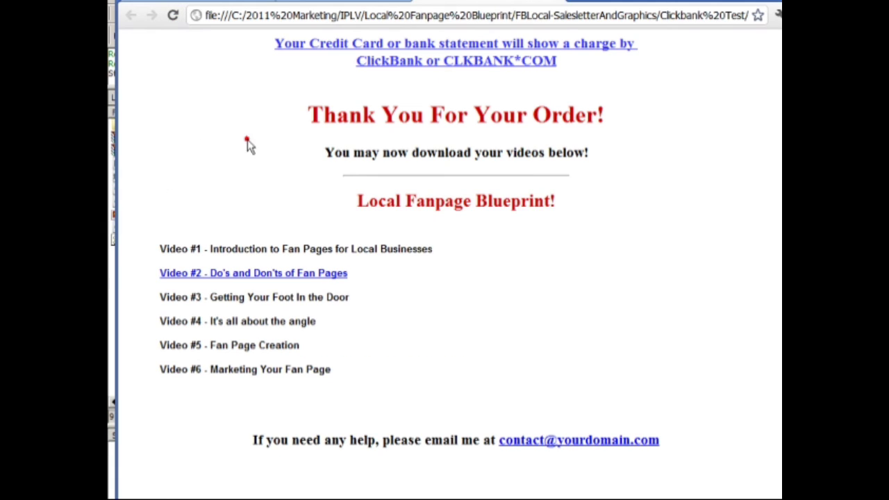
Step: Test the Video #2 download link in the browser and return to the thank-you page
click(306, 276)
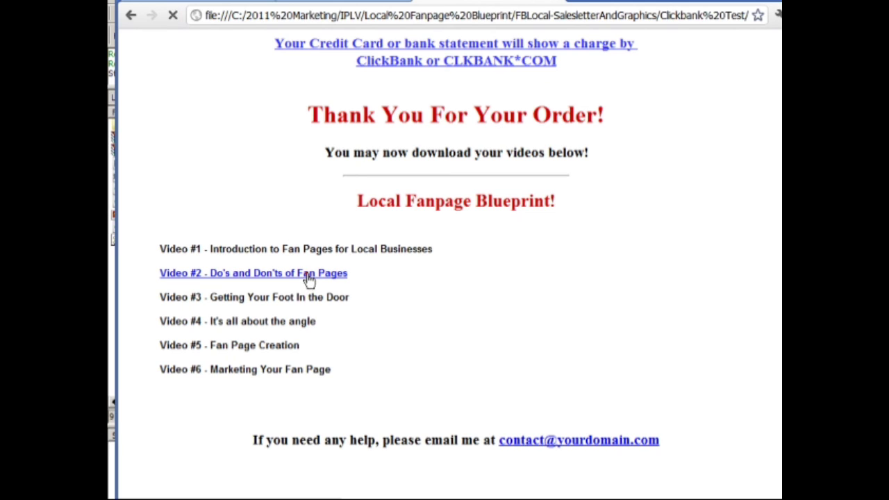
click(130, 15)
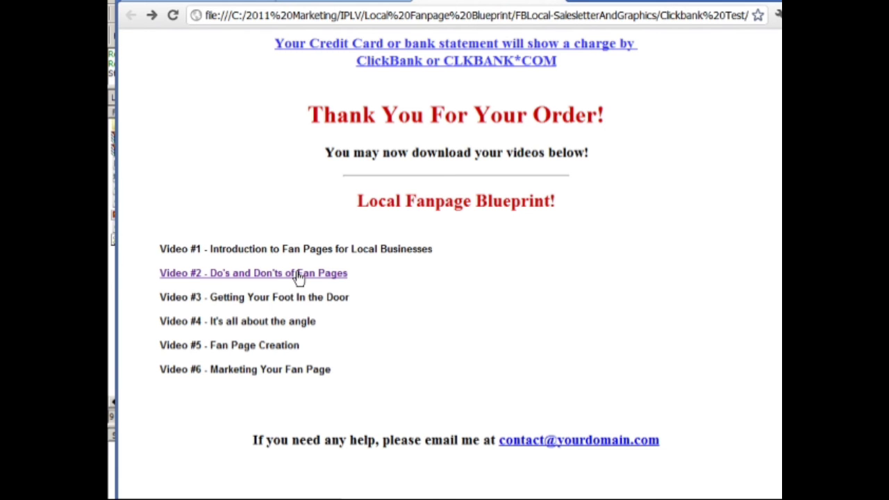